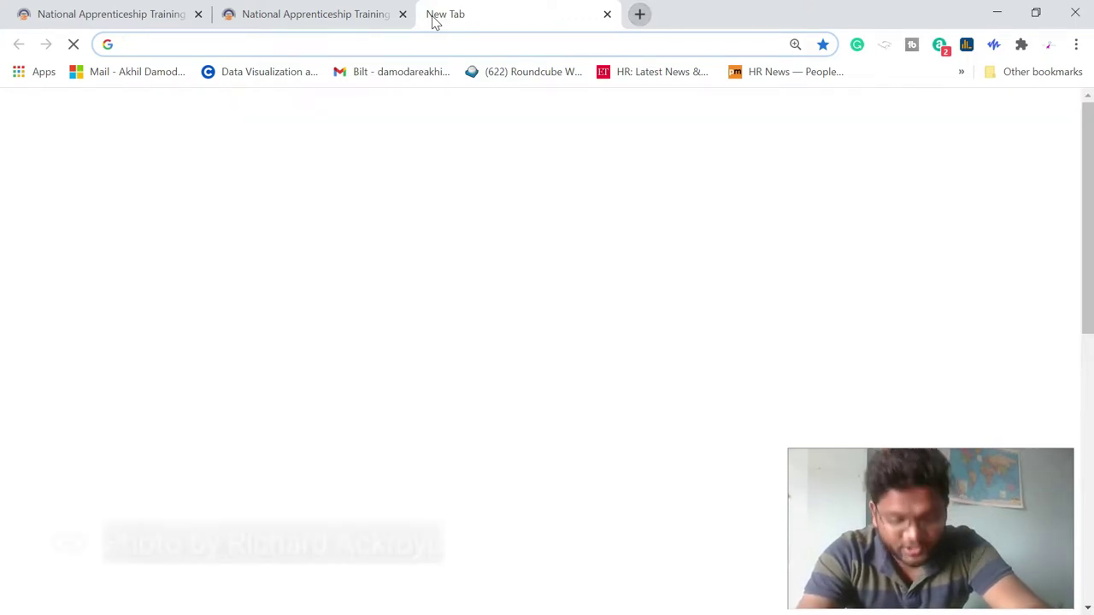
- Enter the NATS portal address mhrdnats.gov.in in the new tab's address bar
text(mhrd)
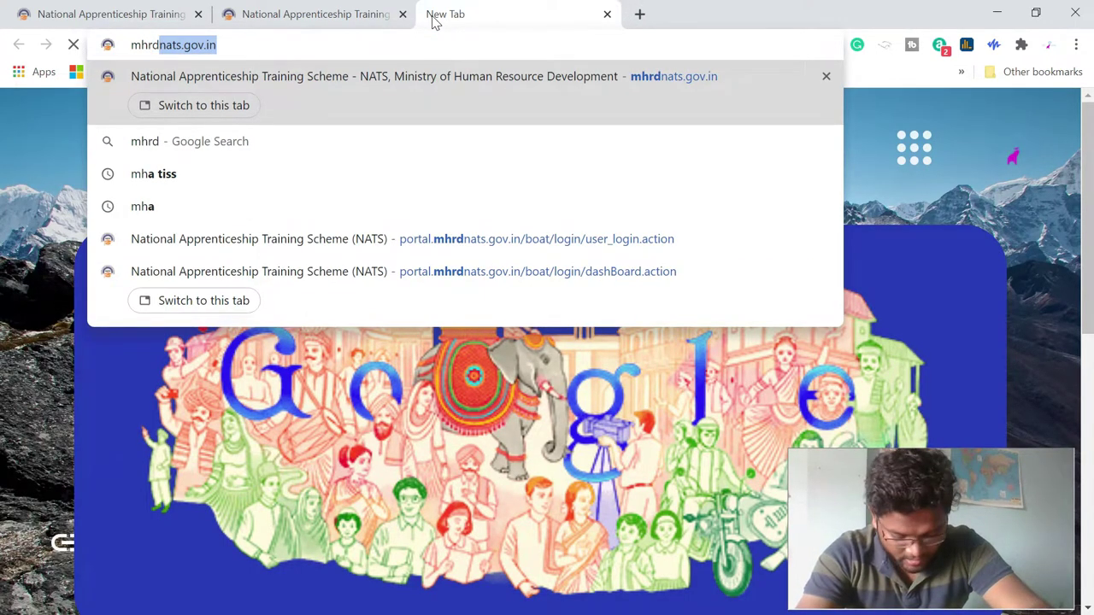
text(nats.g)
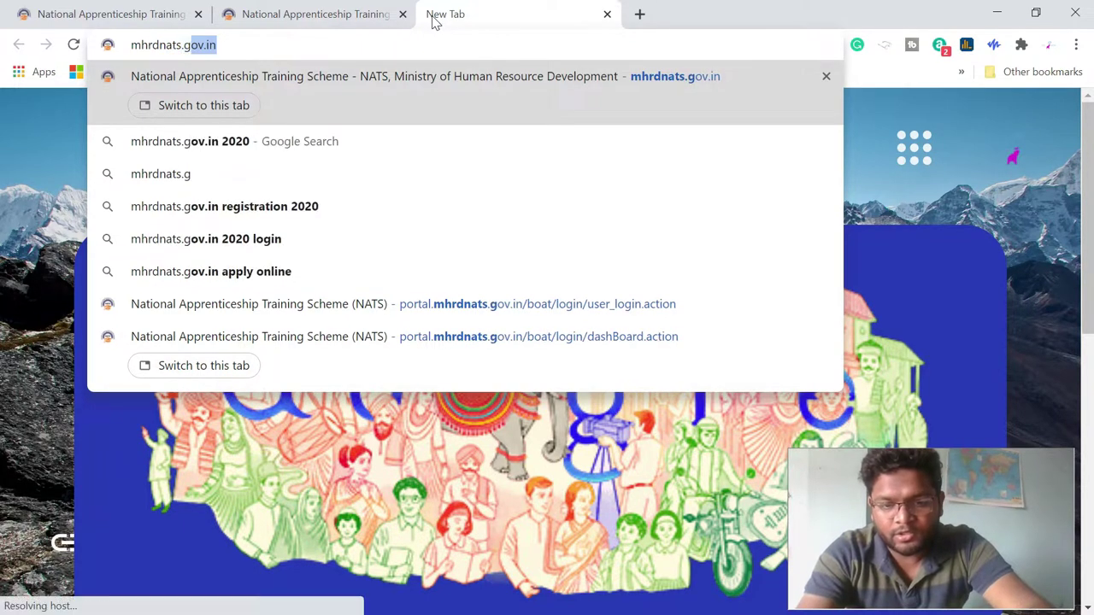
text(ov.in)
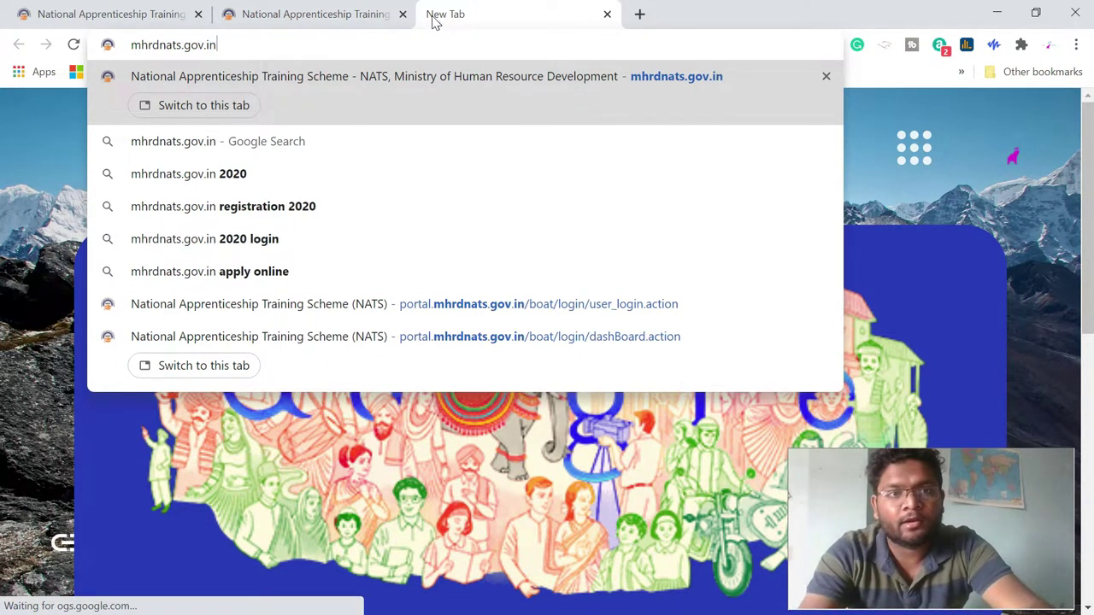
- Load the NATS home page from mhrdnats.gov.in
key(Return)
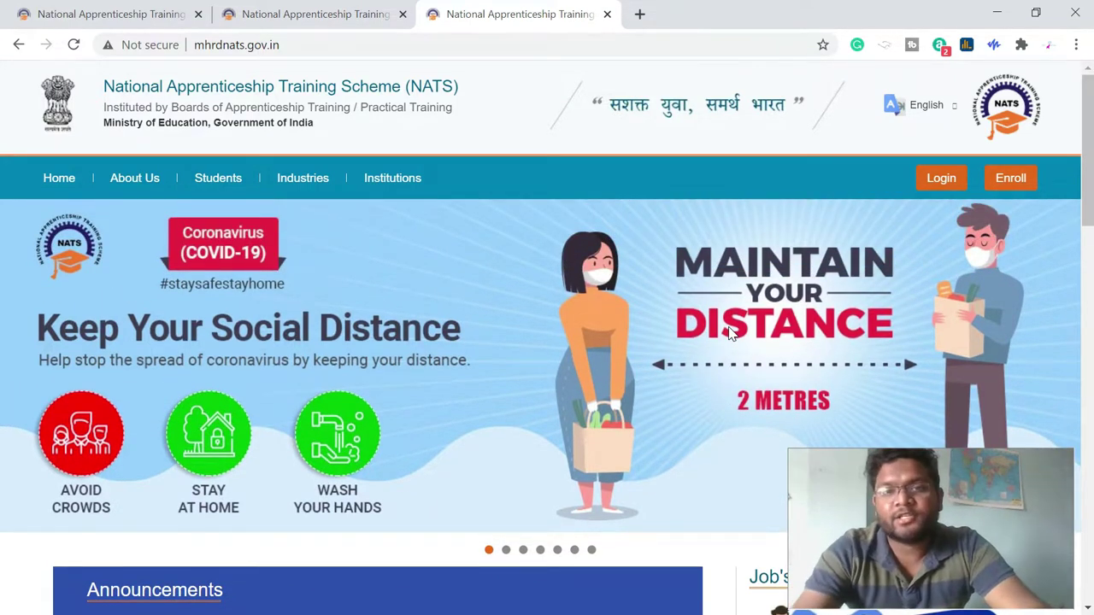
- Go through the NATS Login page to the 'Register here' new-user enrollment link
scroll(733, 365, down, 2)
scroll(732, 365, down, 1)
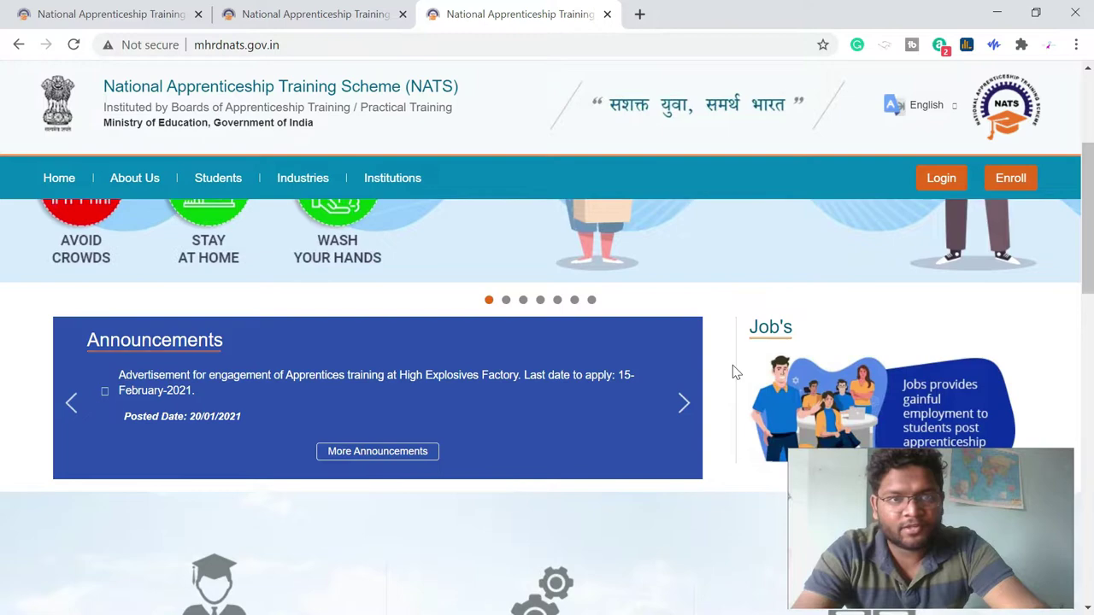
scroll(732, 365, up, 3)
scroll(732, 365, down, 4)
scroll(732, 365, down, 1)
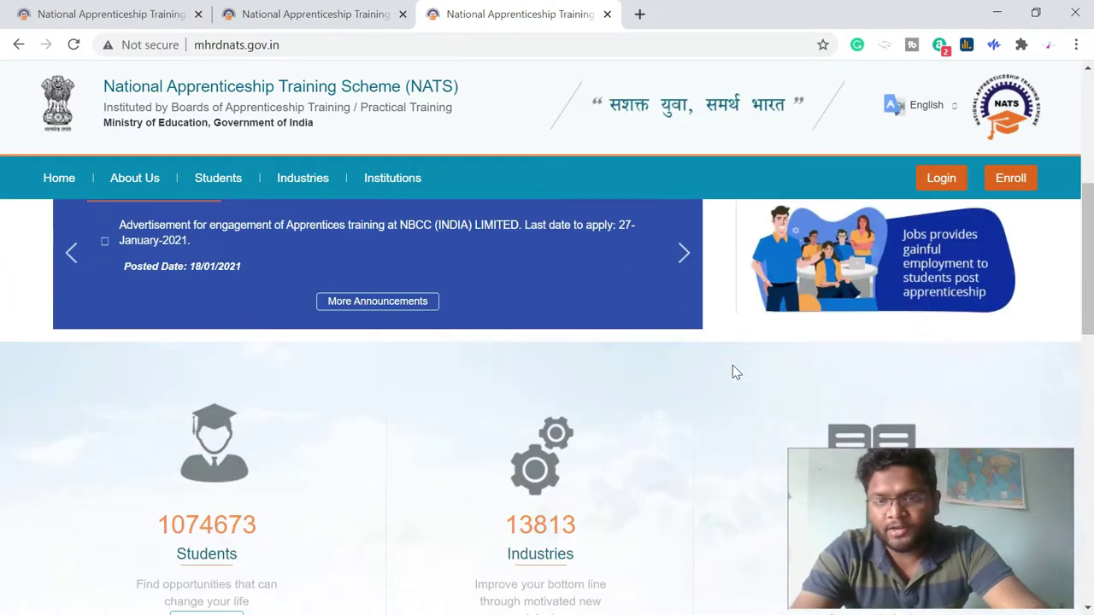
scroll(732, 365, up, 5)
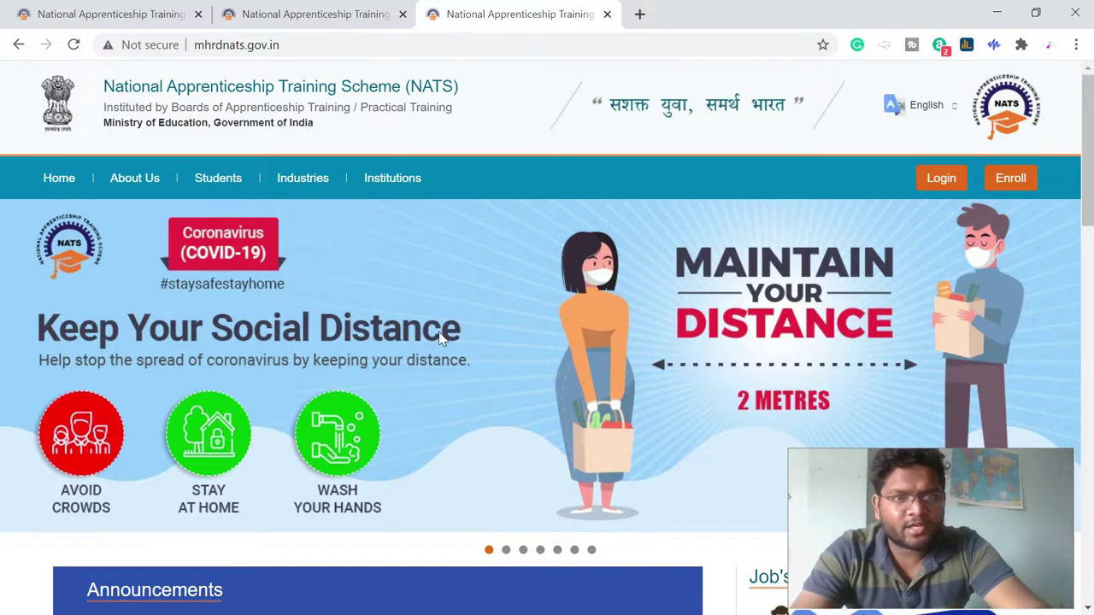
scroll(439, 336, down, 1)
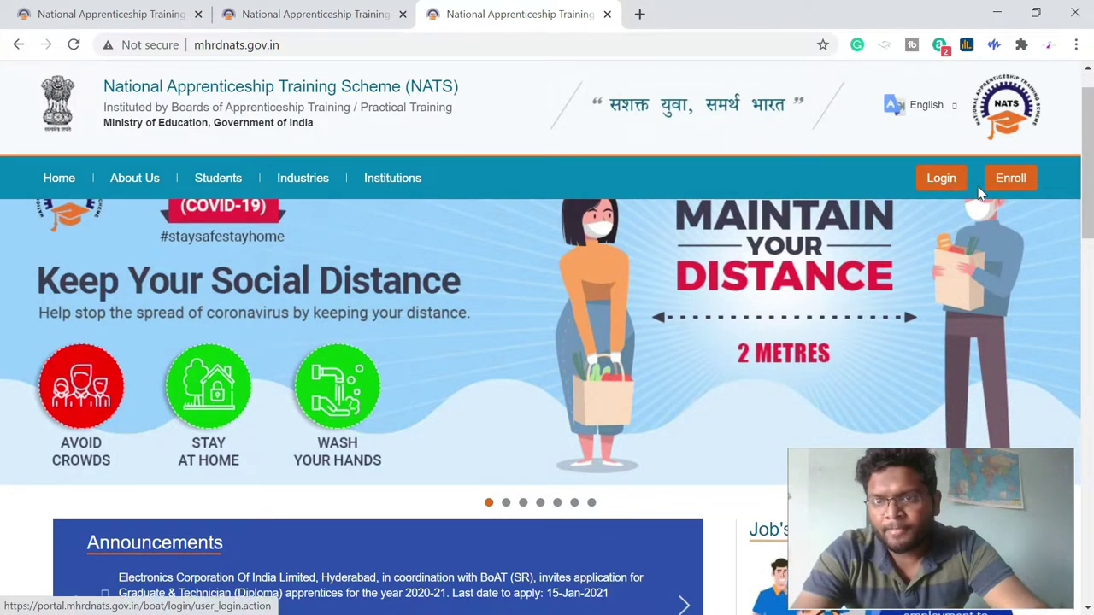
click(943, 188)
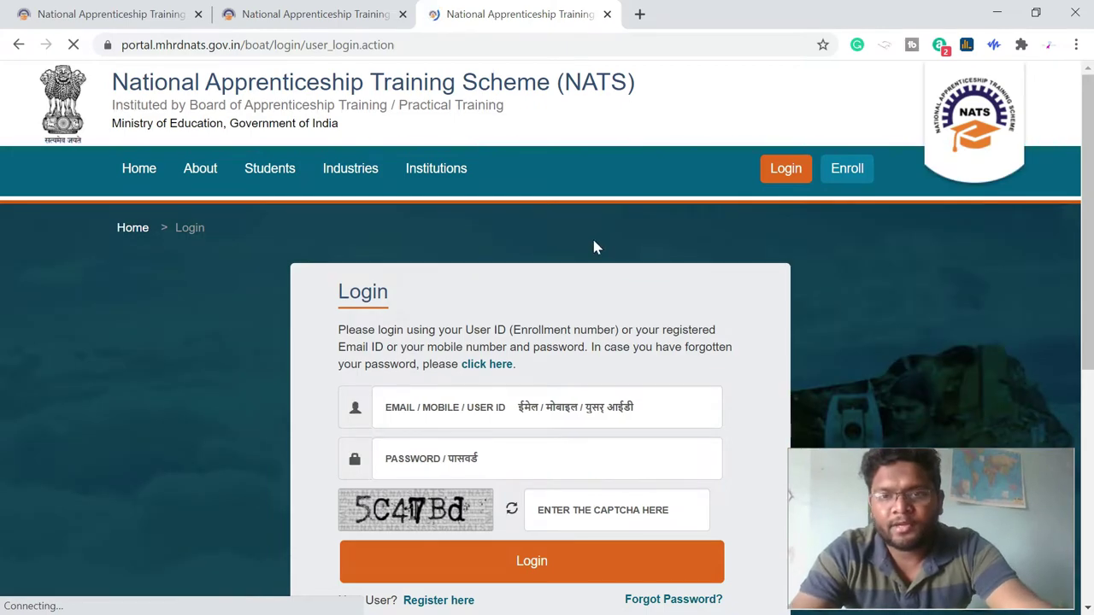
scroll(596, 246, down, 1)
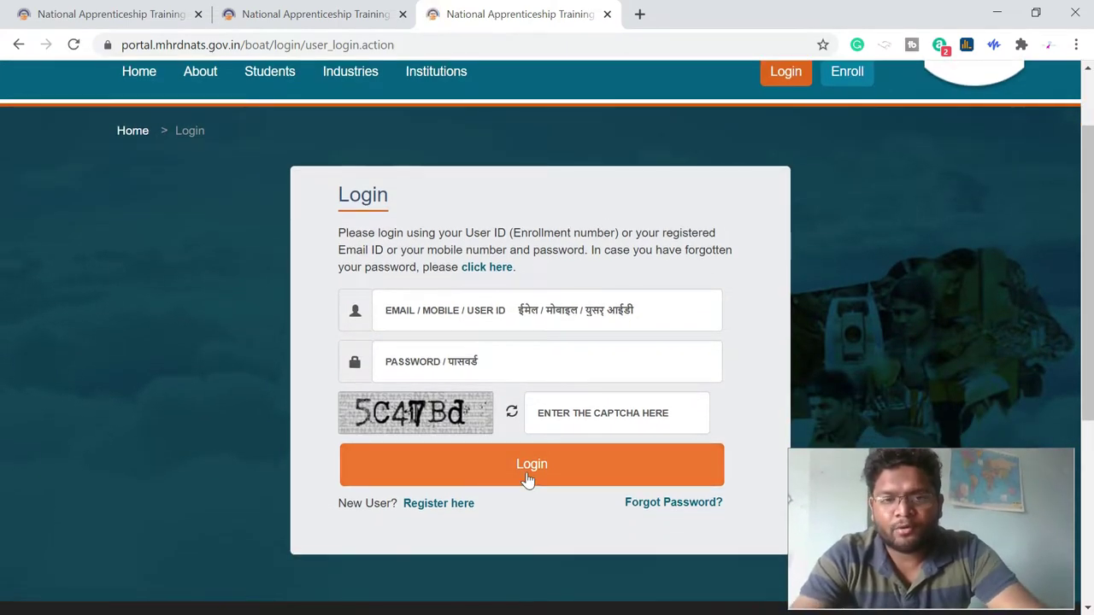
click(460, 509)
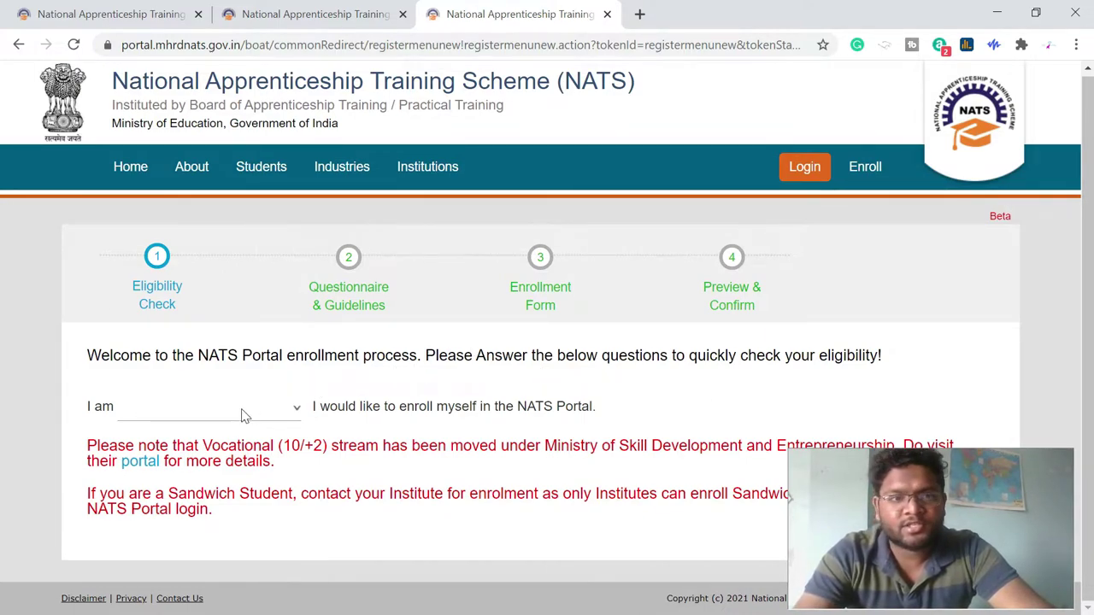
- Declare the user a Student residing in MAHARASHTRA
click(208, 411)
click(196, 458)
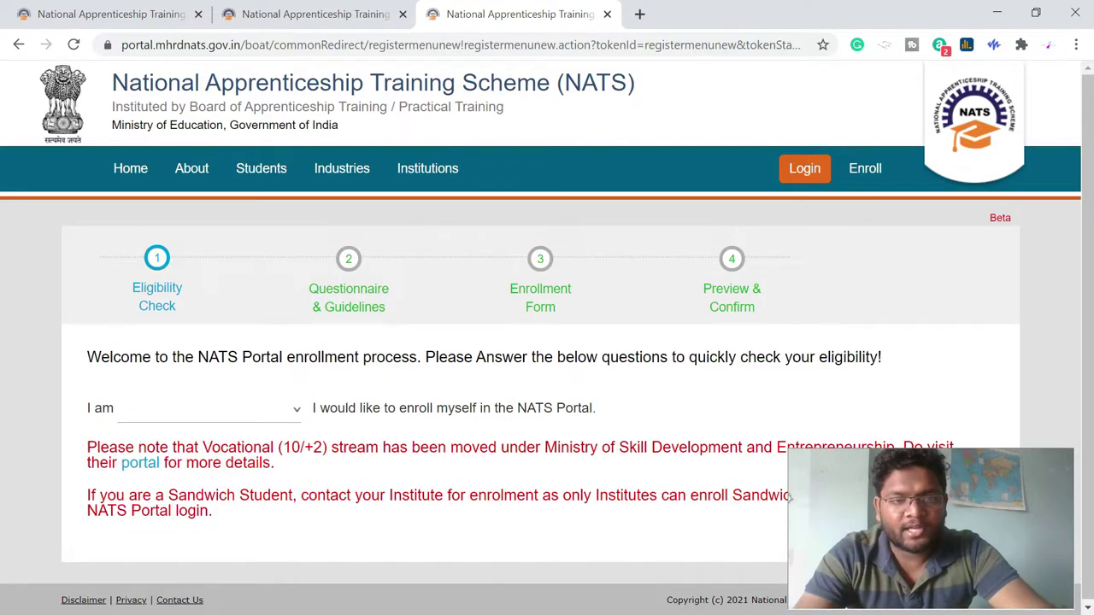
click(270, 416)
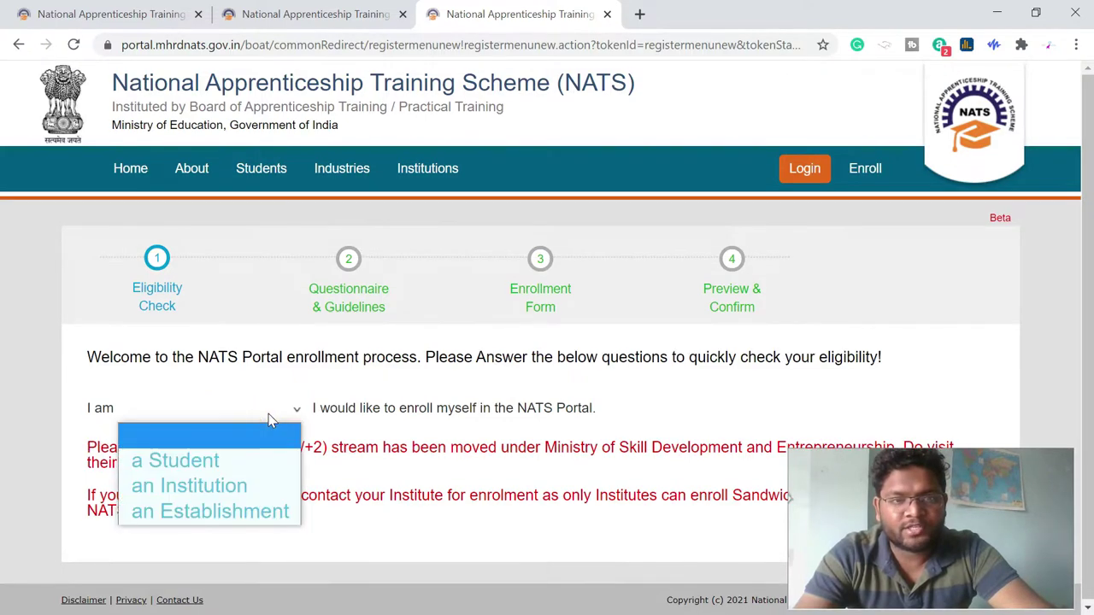
click(240, 465)
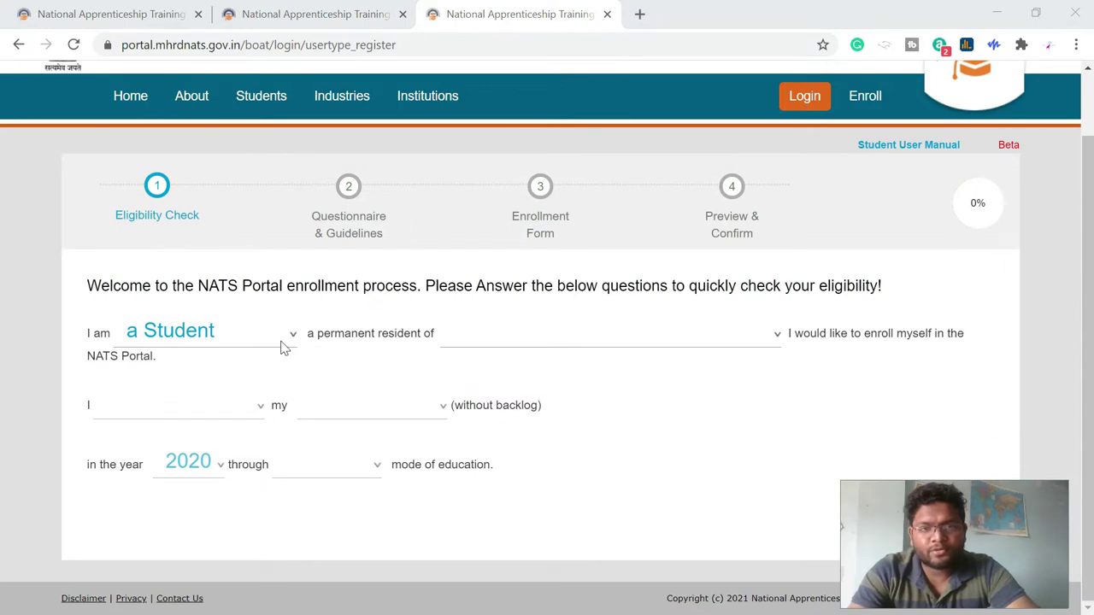
click(519, 333)
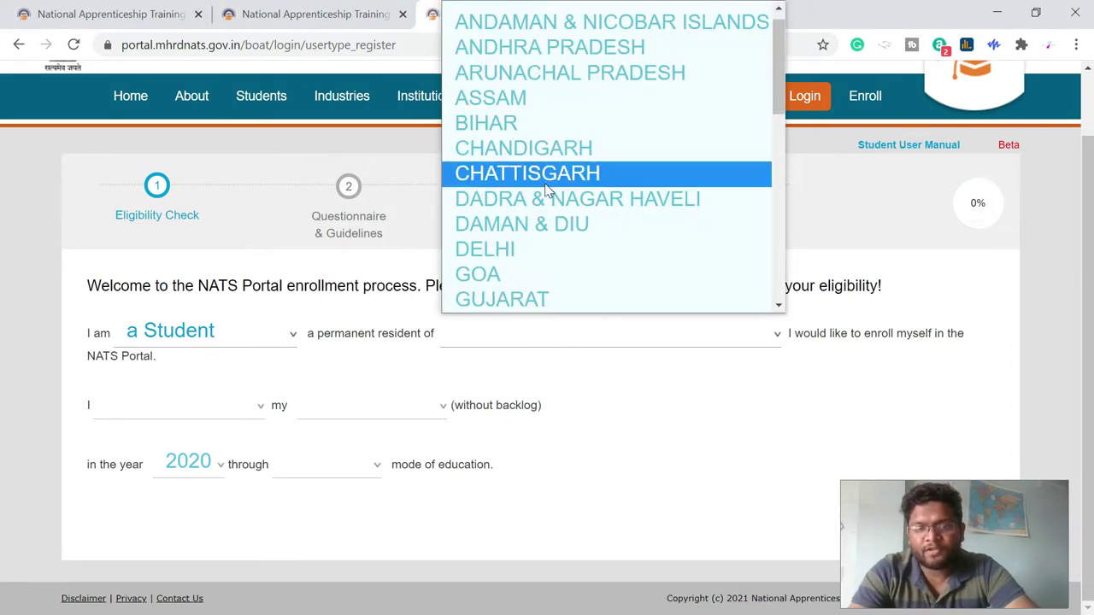
key(m)
key(Return)
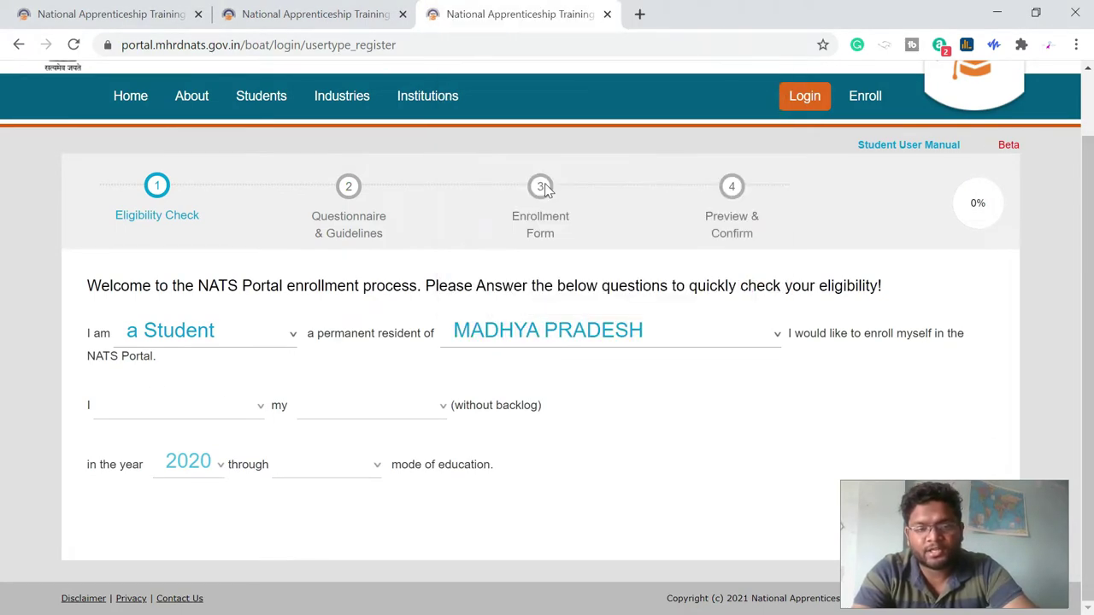
click(609, 339)
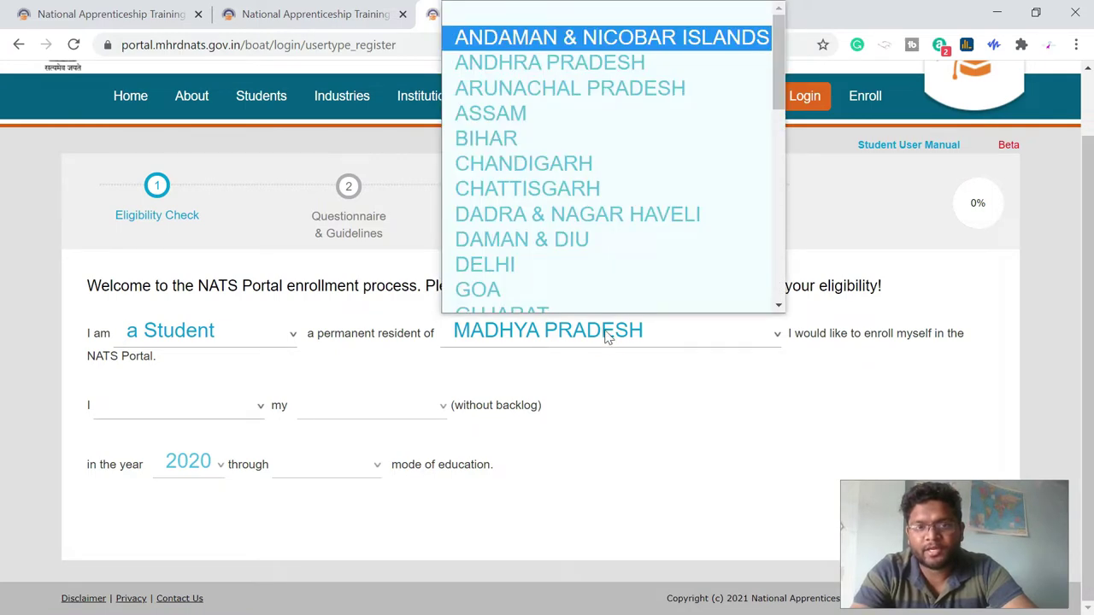
key(m)
key(m)
key(Return)
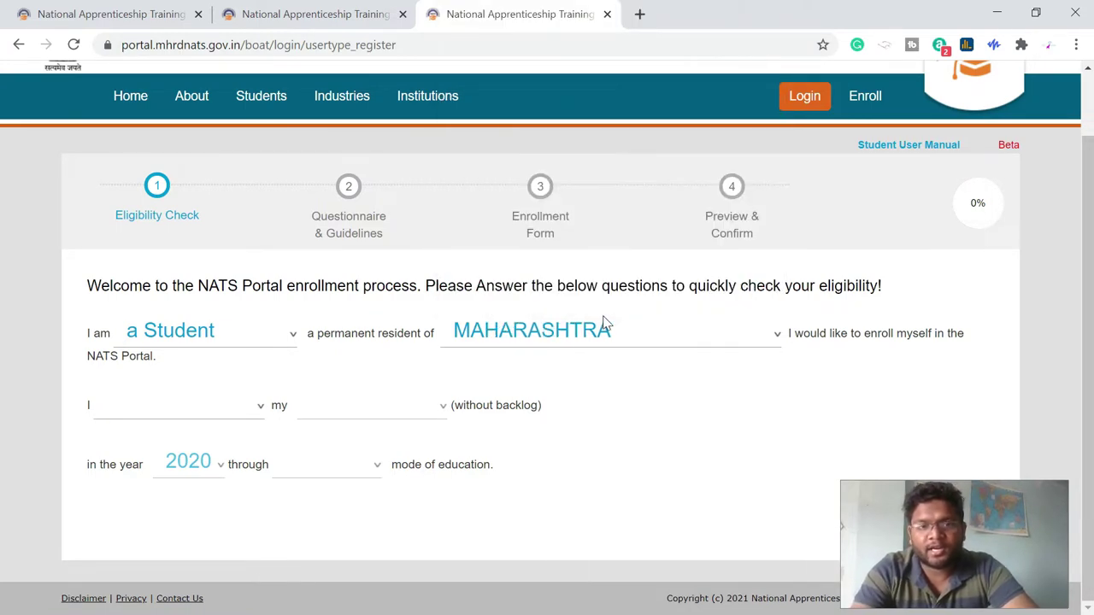
- Set a completed Diploma in Engineering, passed in 2018, in Regular mode
click(179, 412)
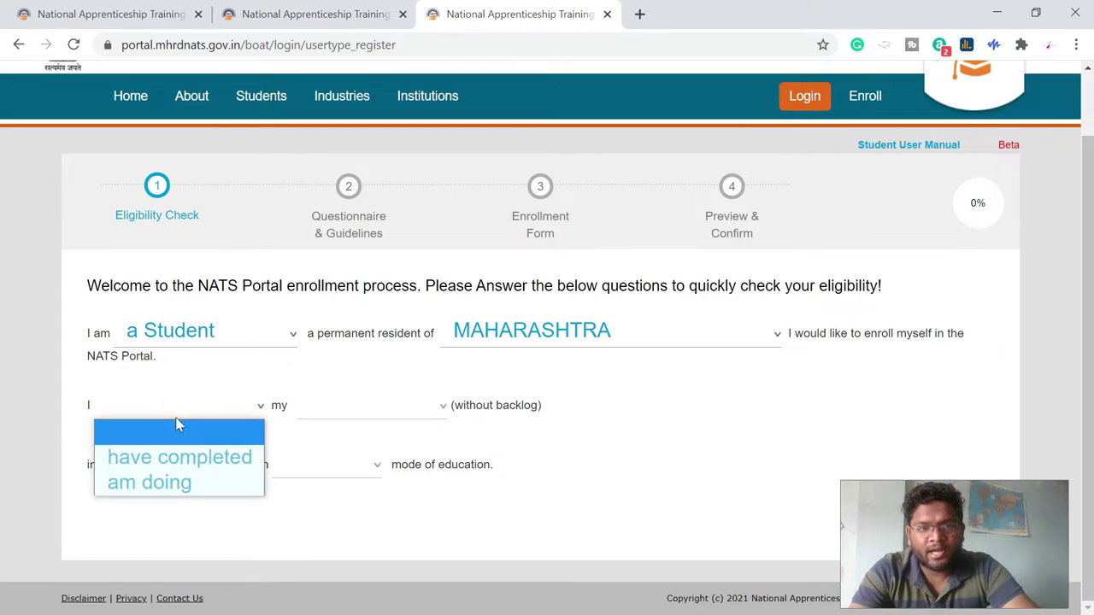
click(218, 457)
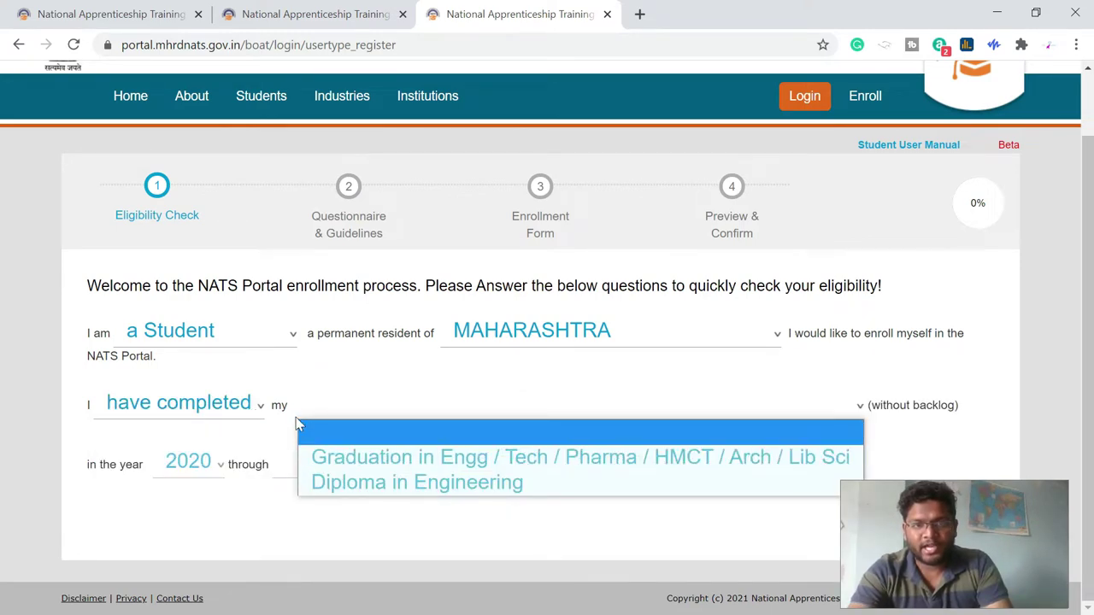
click(470, 485)
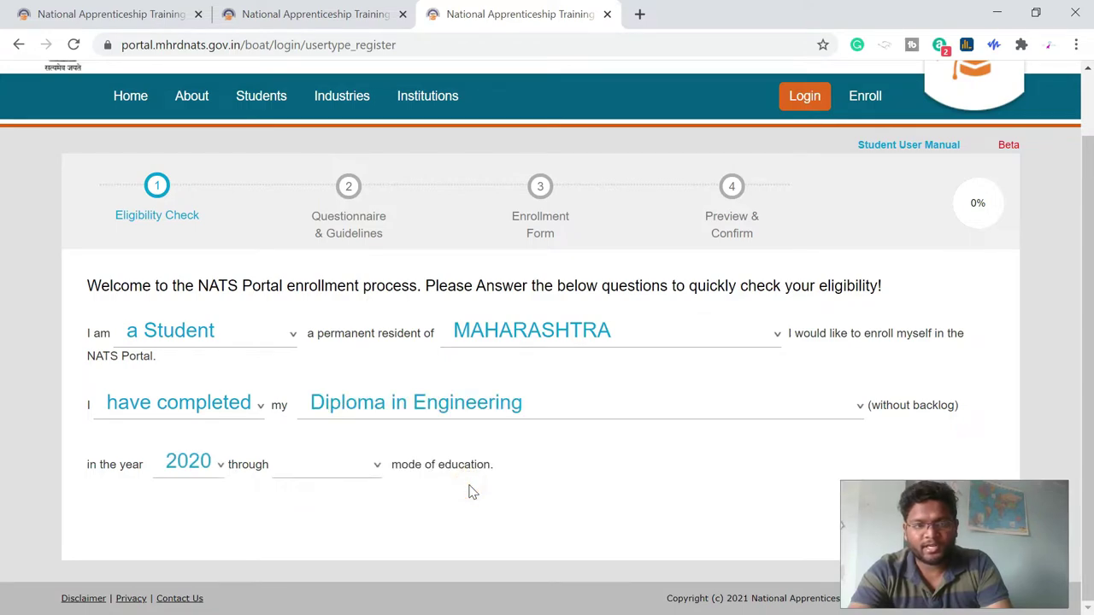
click(215, 462)
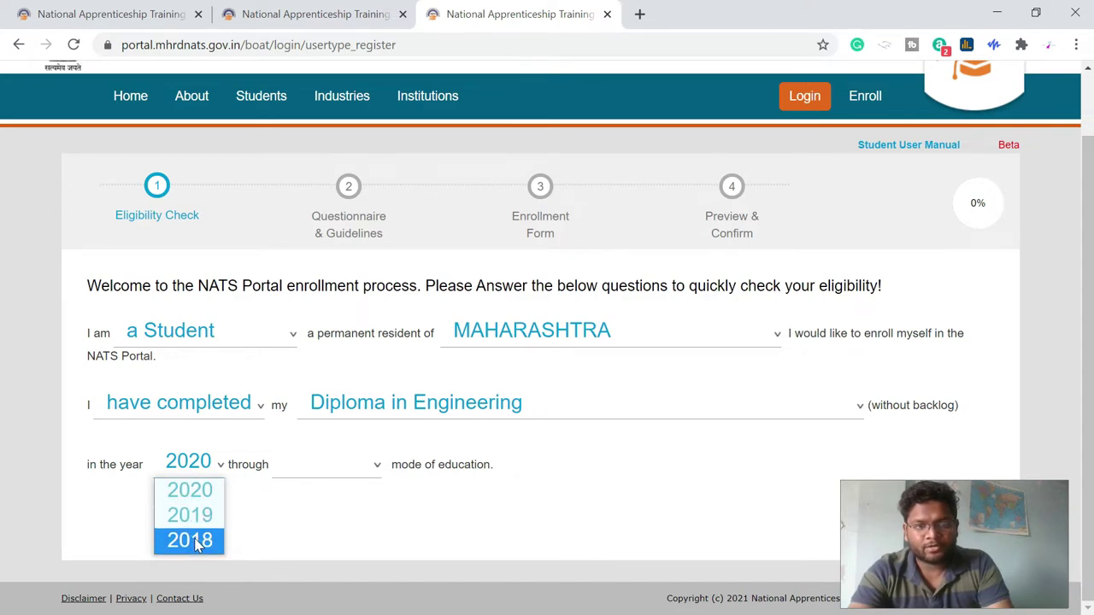
click(196, 546)
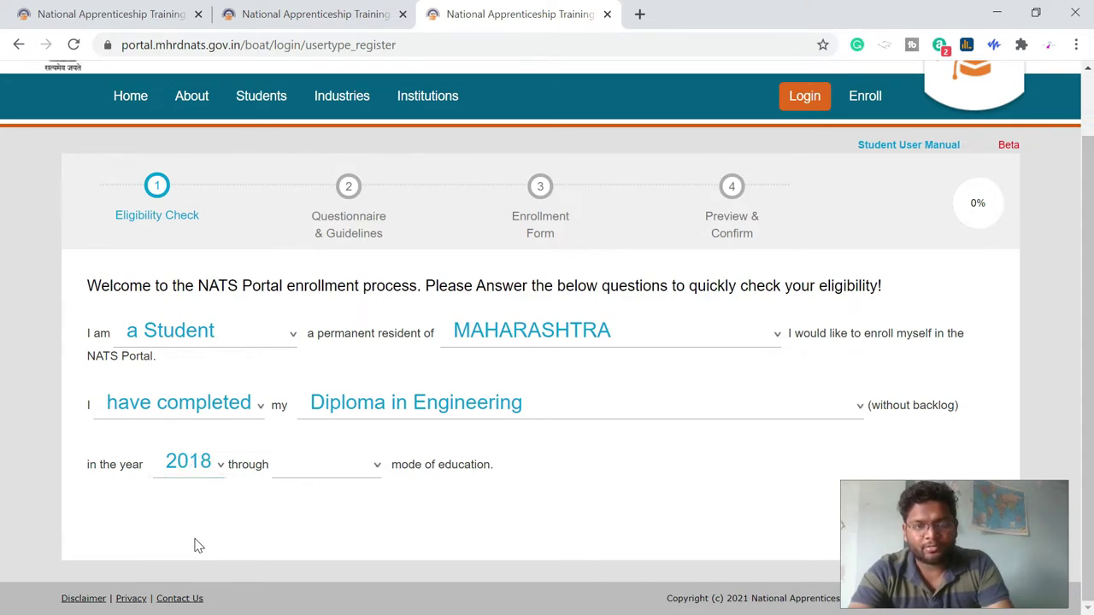
click(368, 464)
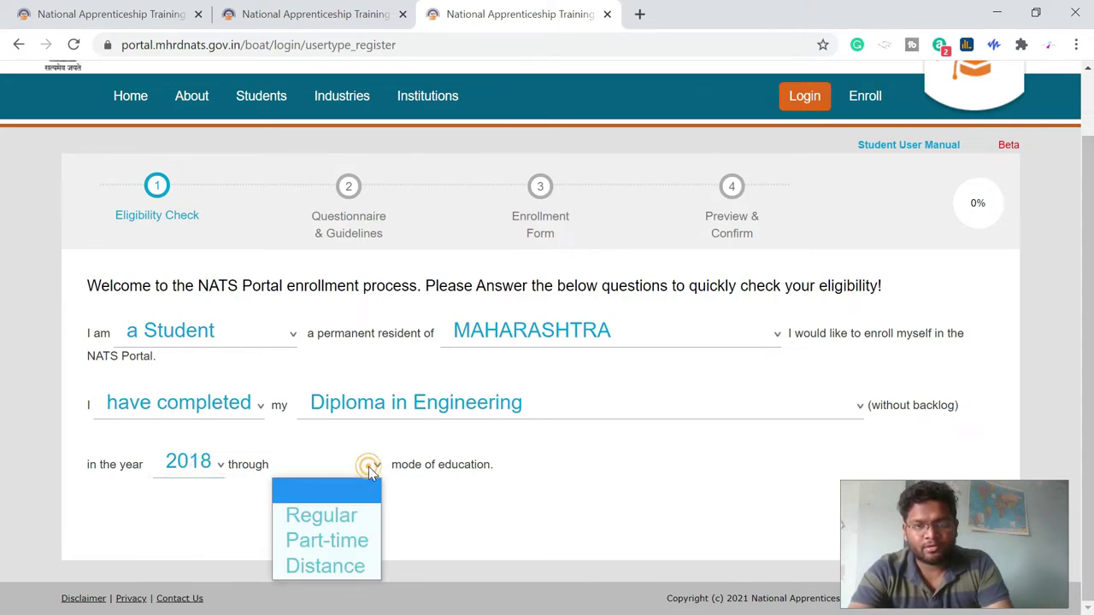
click(343, 517)
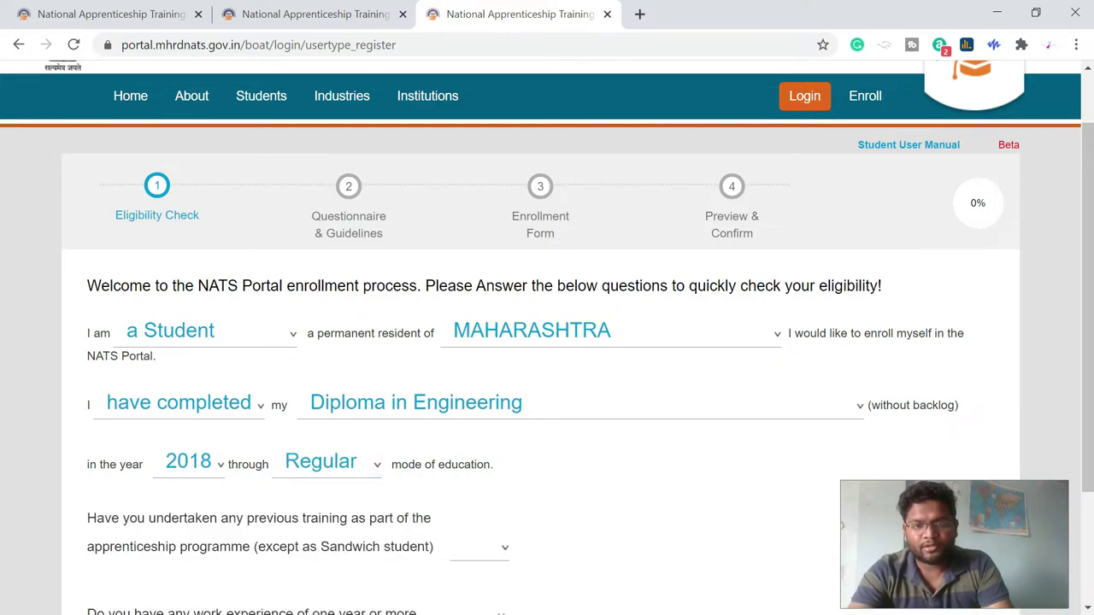
scroll(541, 514, down, 2)
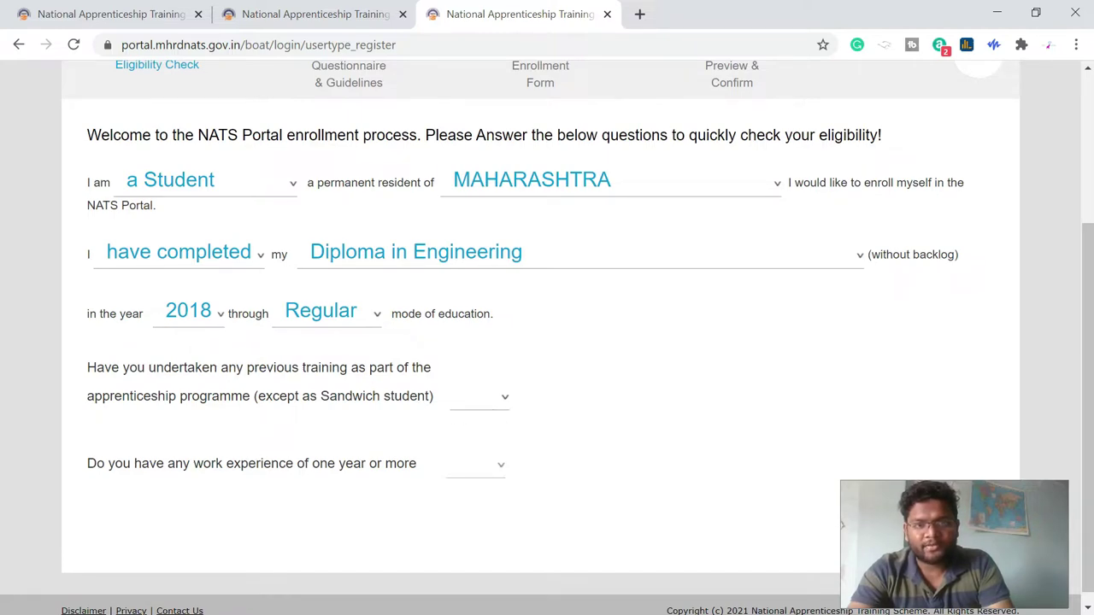
- Answer No to previous apprenticeship training and Yes to one year's work experience
click(487, 395)
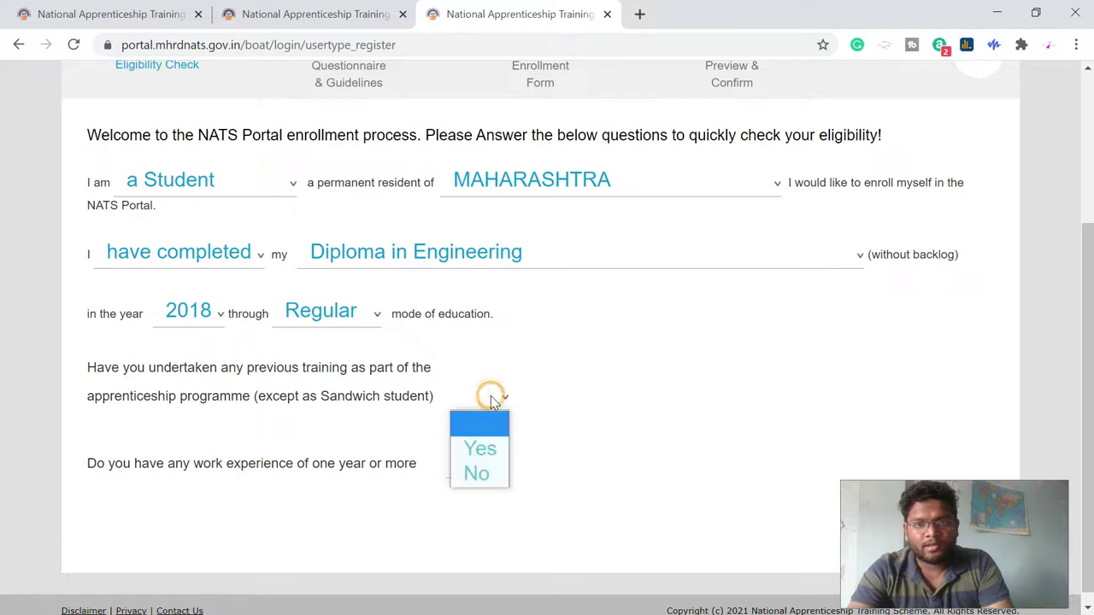
click(481, 473)
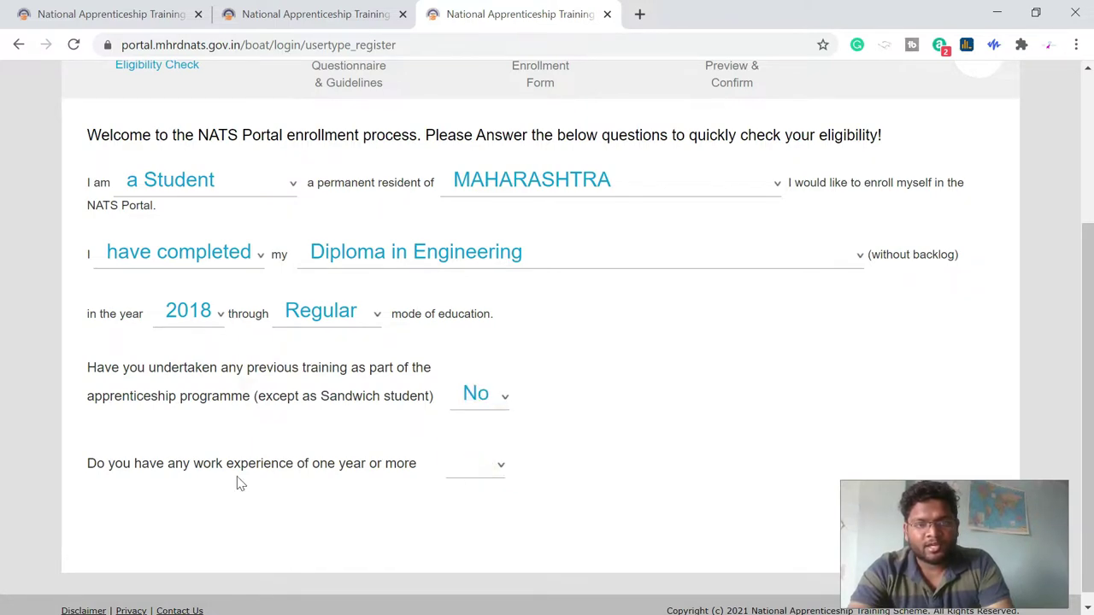
click(479, 466)
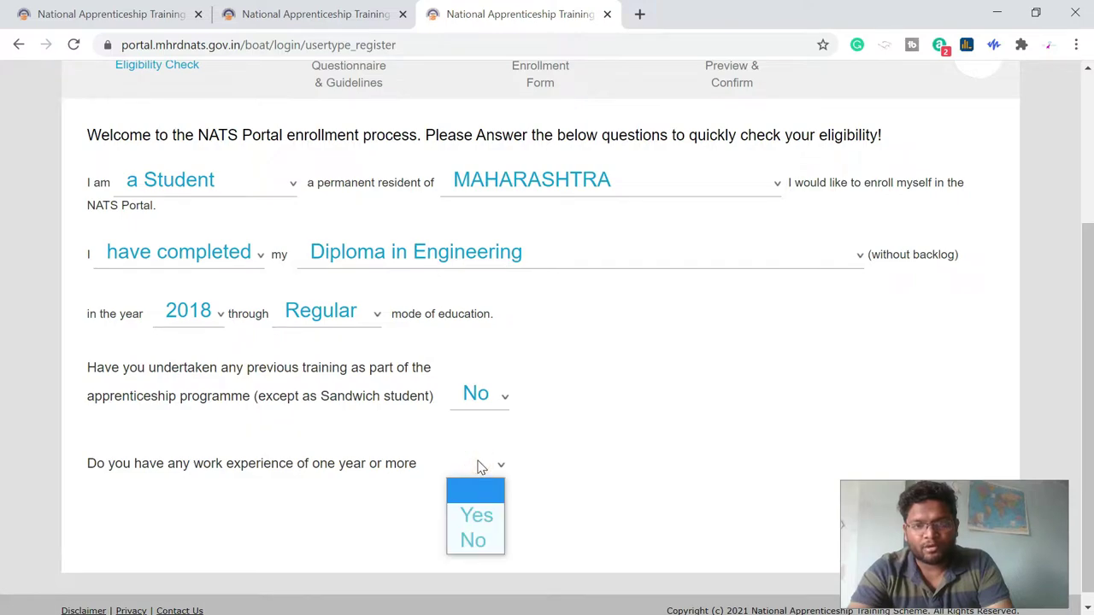
click(483, 517)
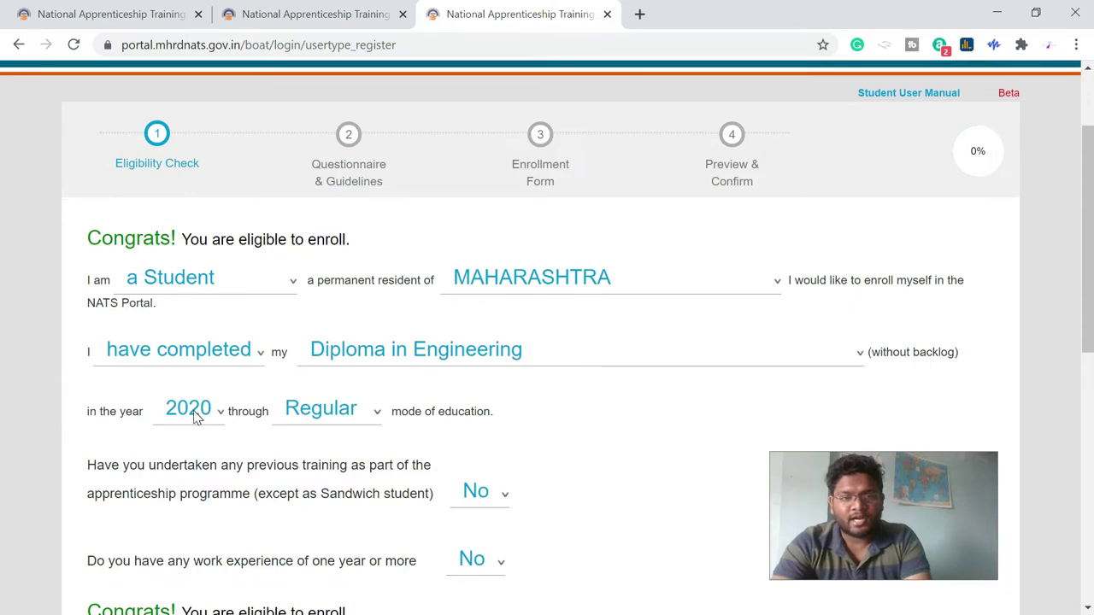
- Change the passing year to 2020 and work experience to No, keeping Regular and No training
click(195, 414)
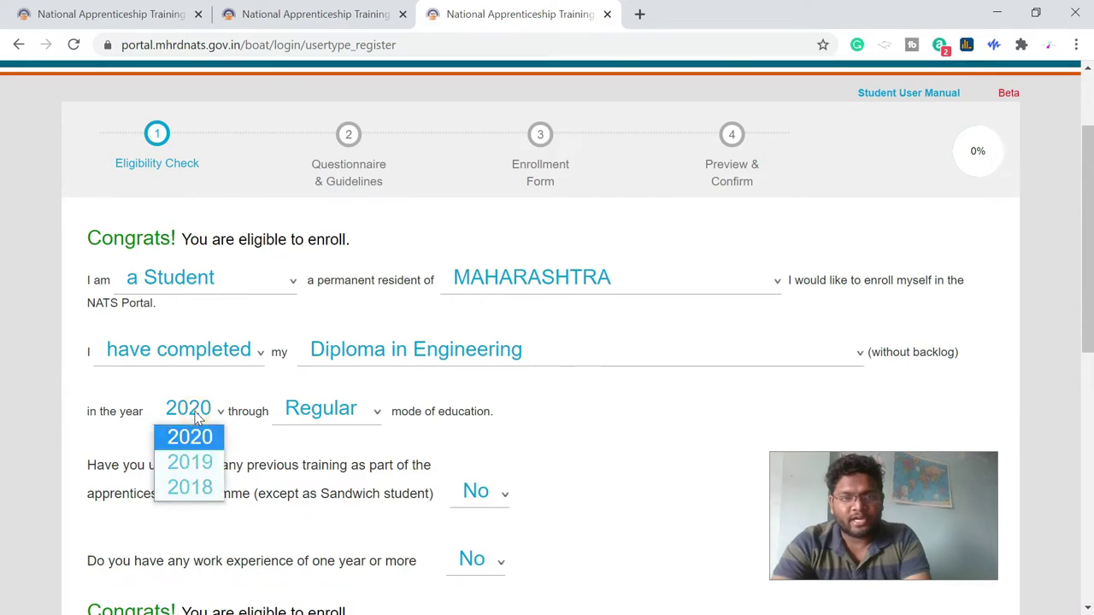
click(196, 439)
click(346, 412)
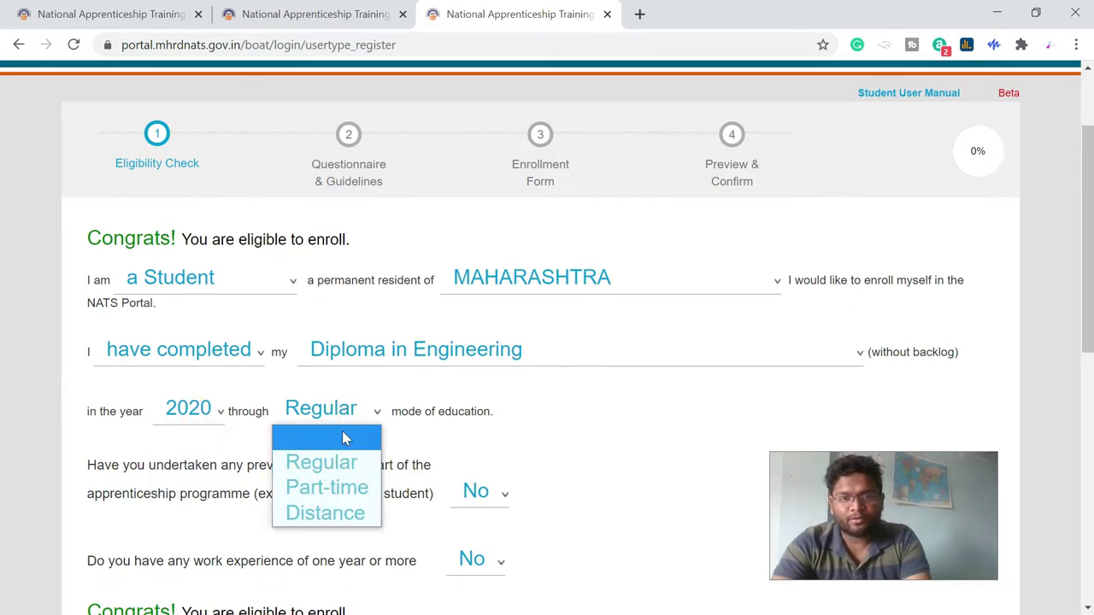
click(344, 460)
scroll(485, 475, down, 1)
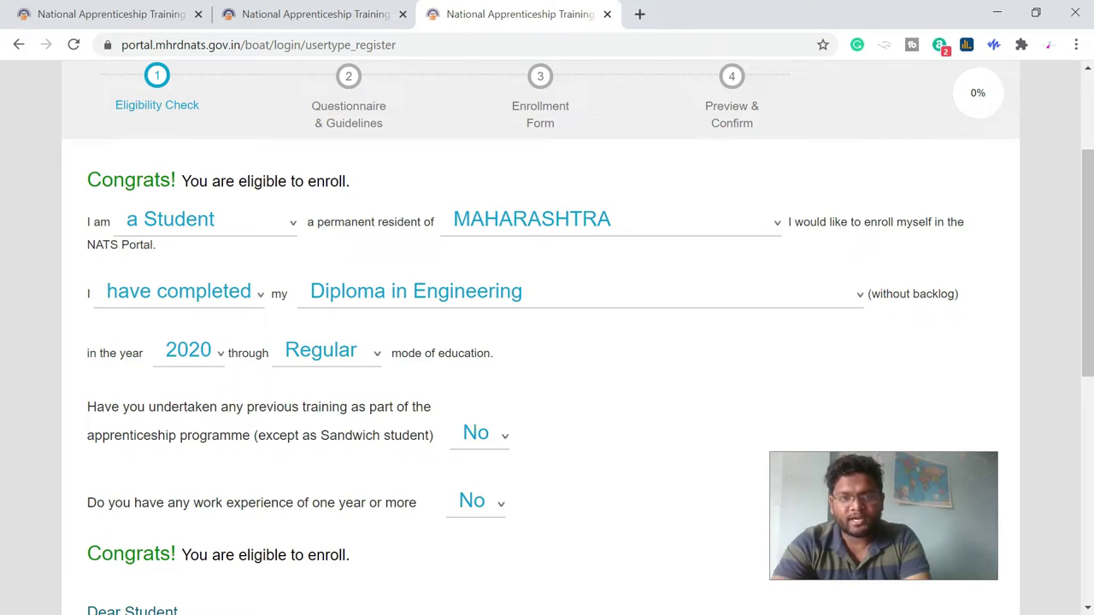
click(501, 445)
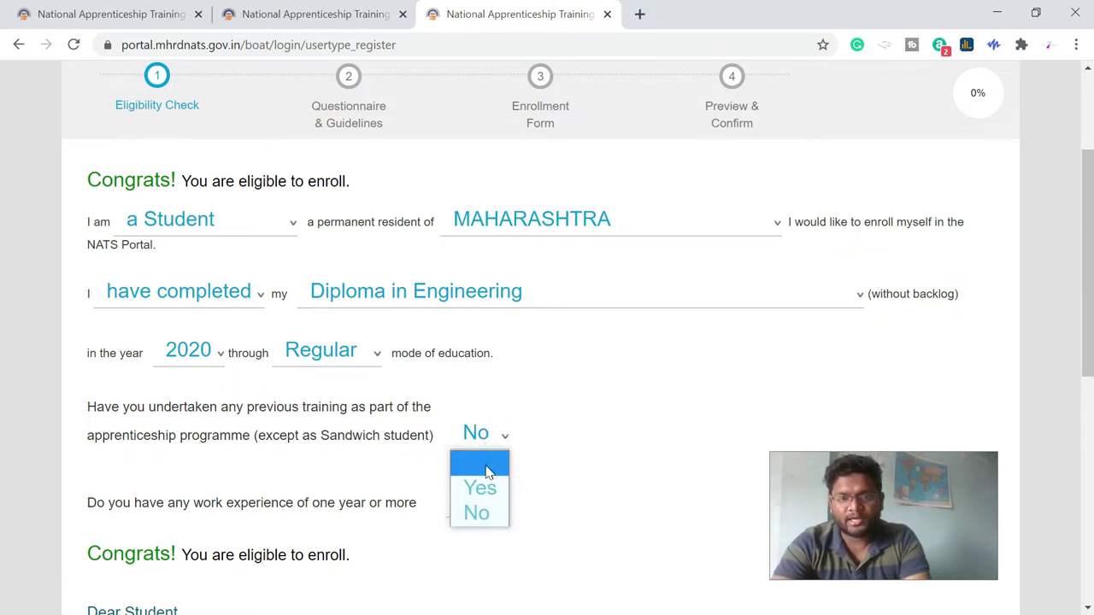
click(476, 513)
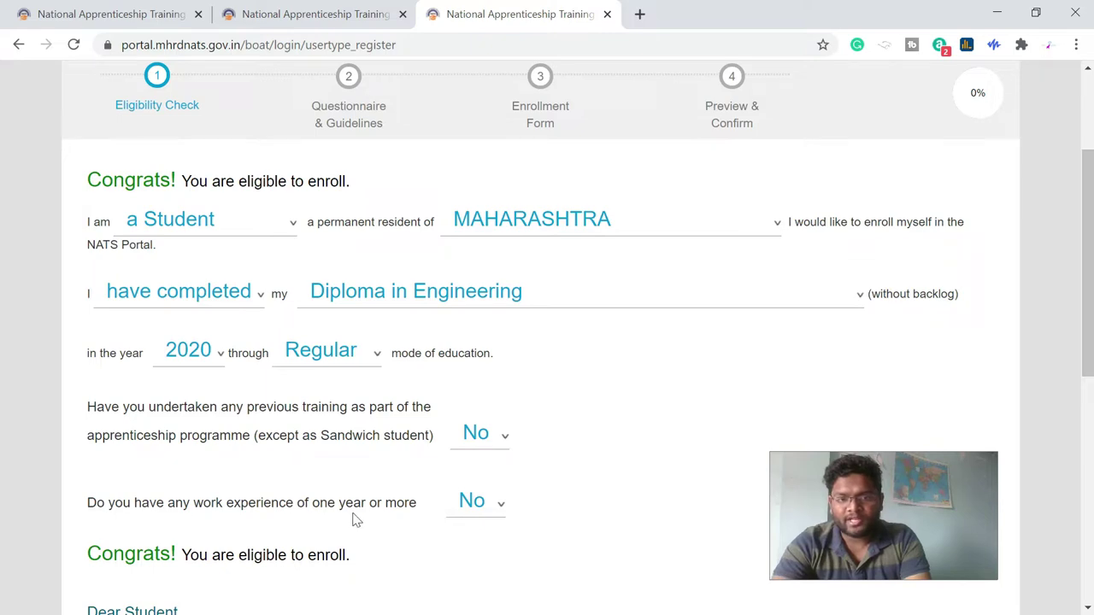
click(500, 508)
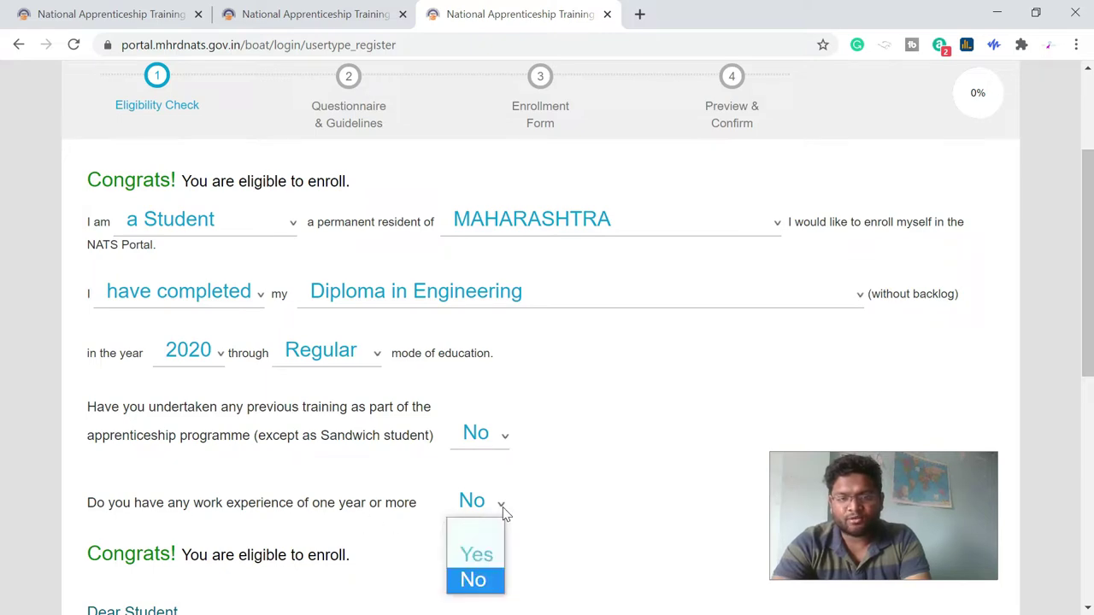
click(476, 580)
- Confirm that all documents in the required-documents checklist are ready
scroll(277, 581, down, 2)
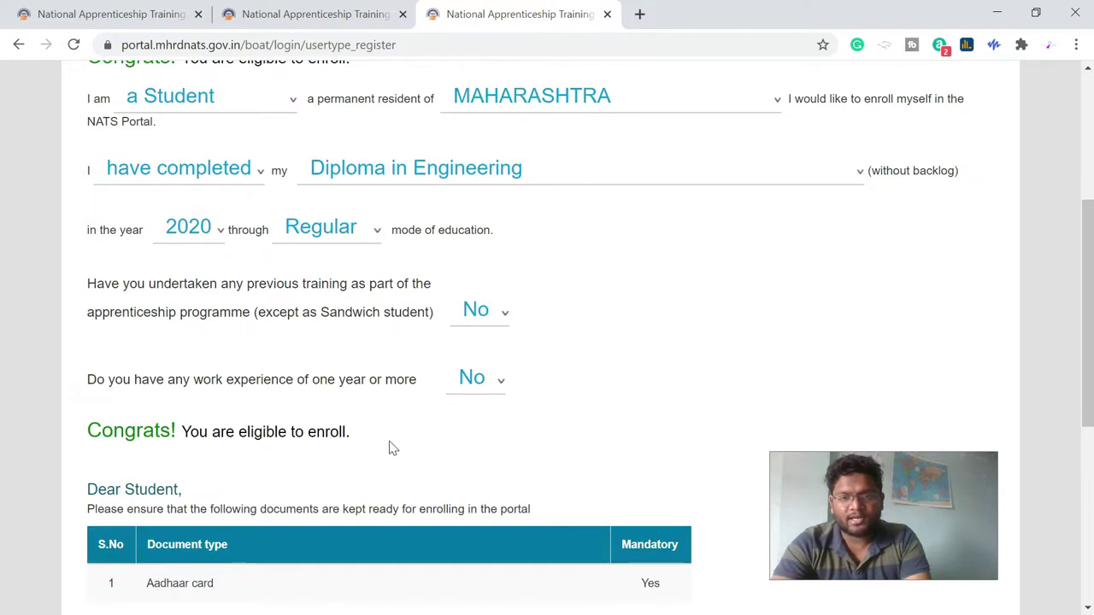
scroll(389, 445, down, 4)
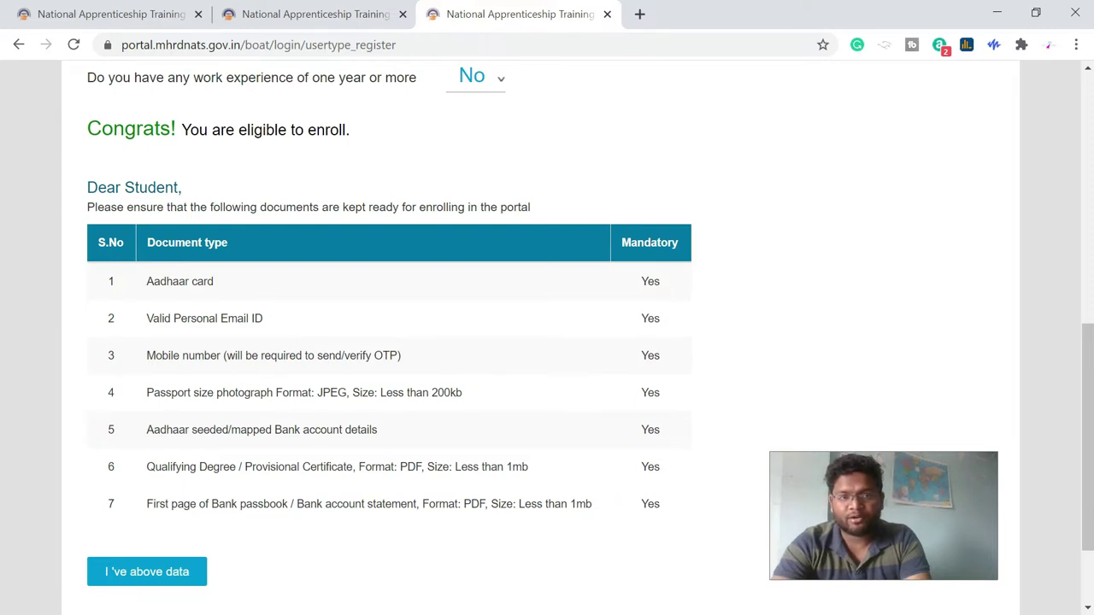
scroll(239, 520, down, 3)
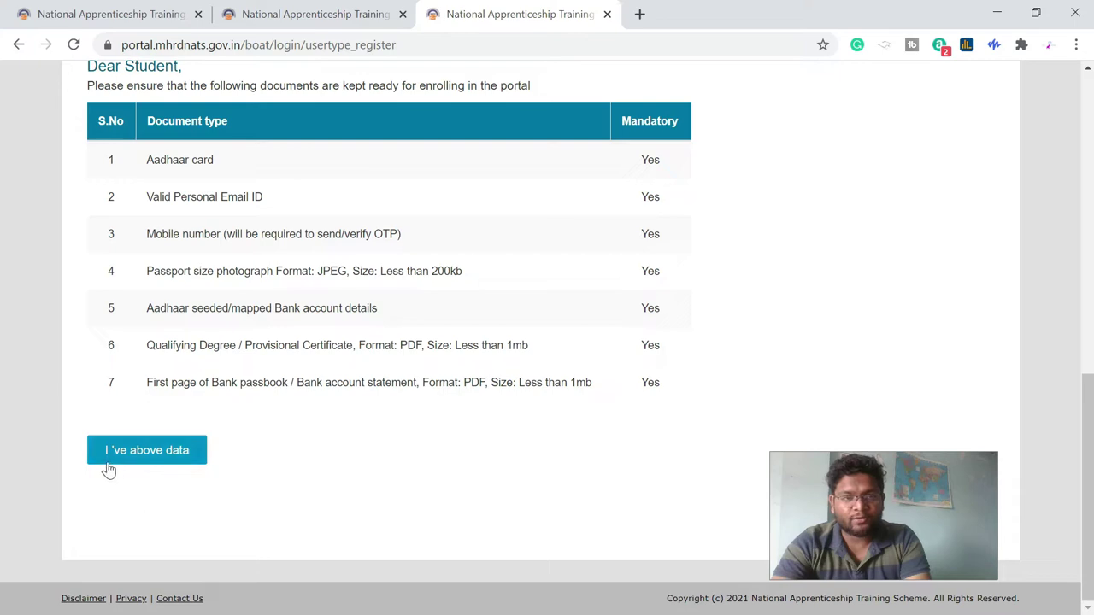
click(164, 452)
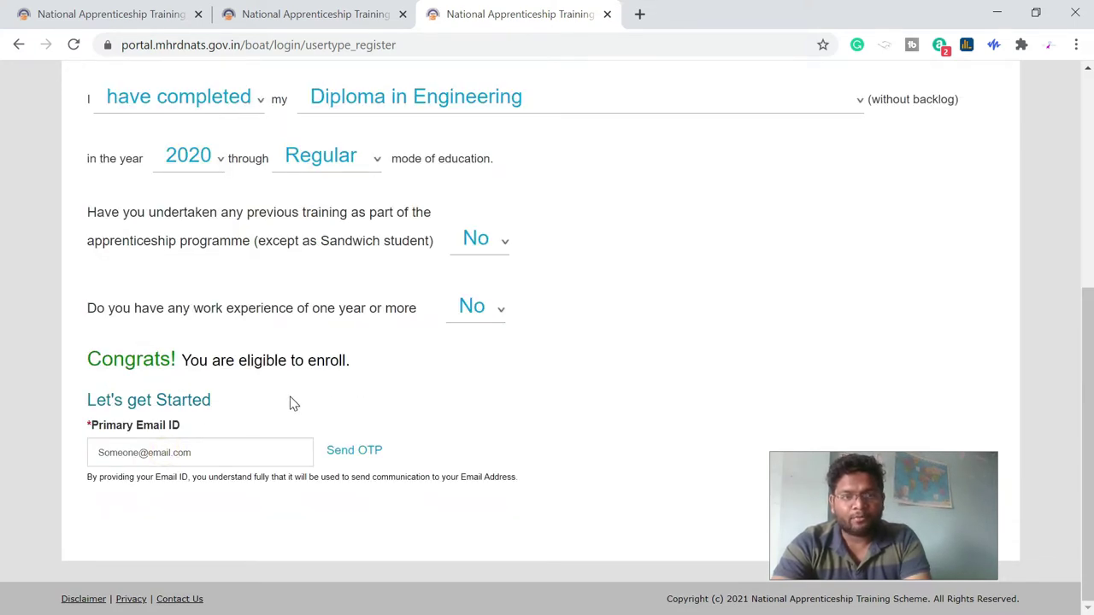
- Enter the student's email as Primary Email ID, send its OTP, and open the NATS OTP email in Gmail
click(146, 452)
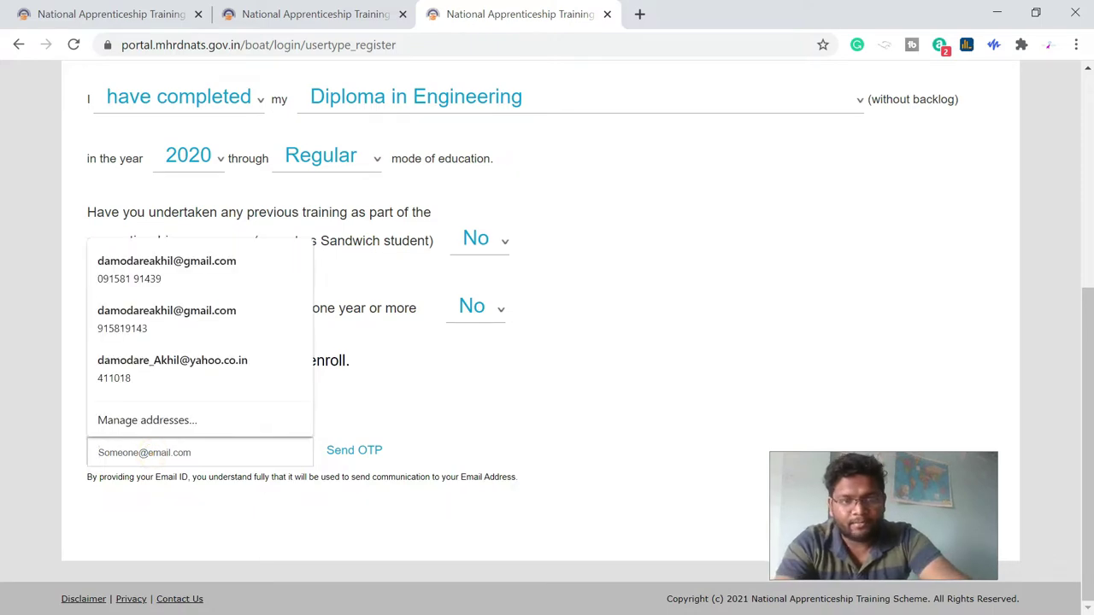
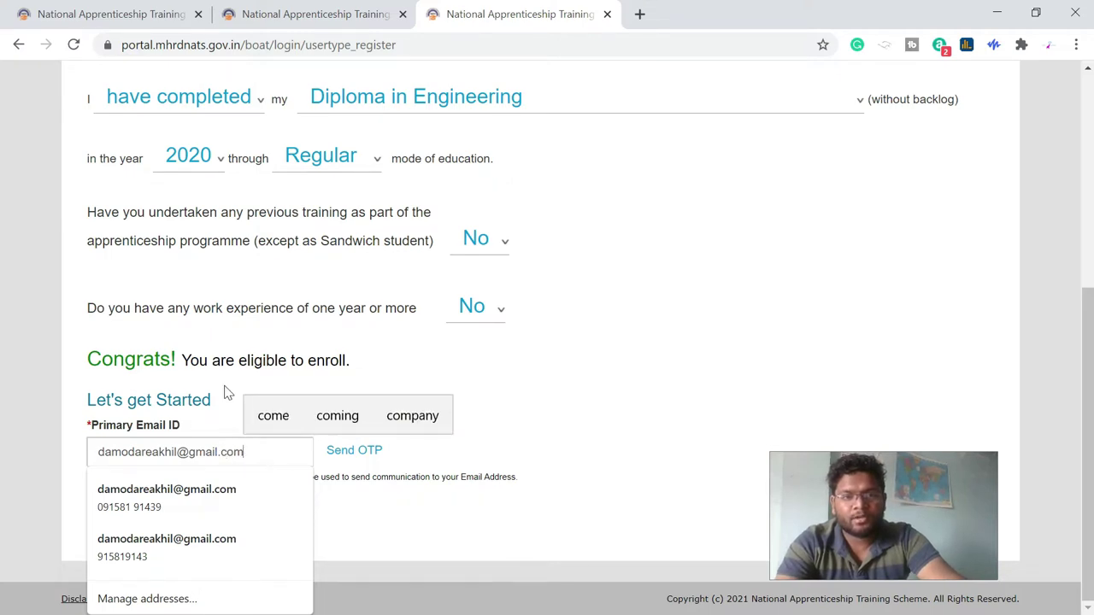
click(363, 456)
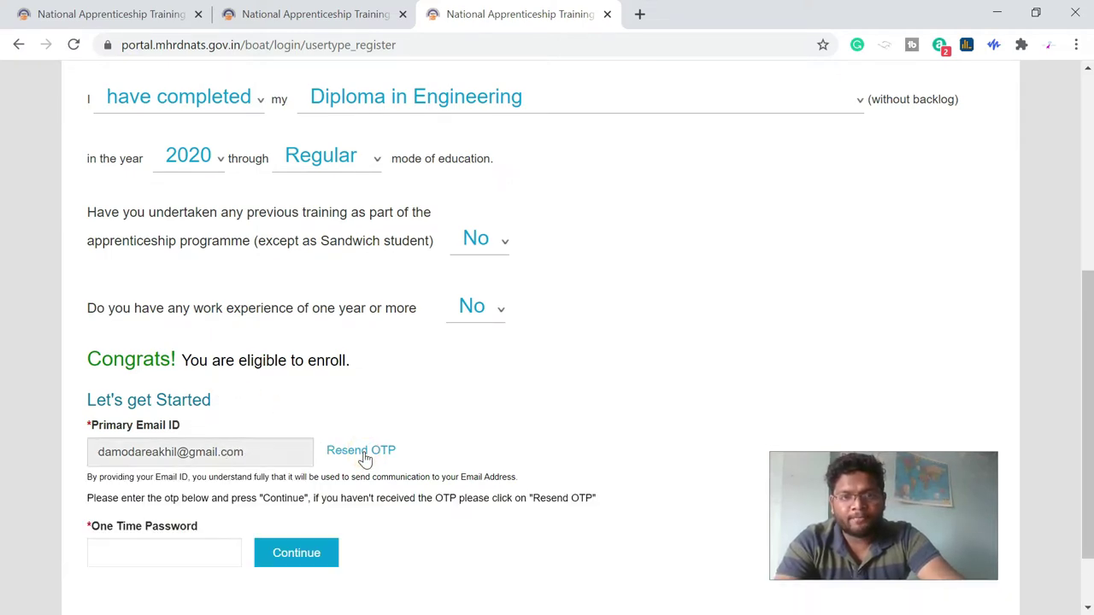
click(162, 553)
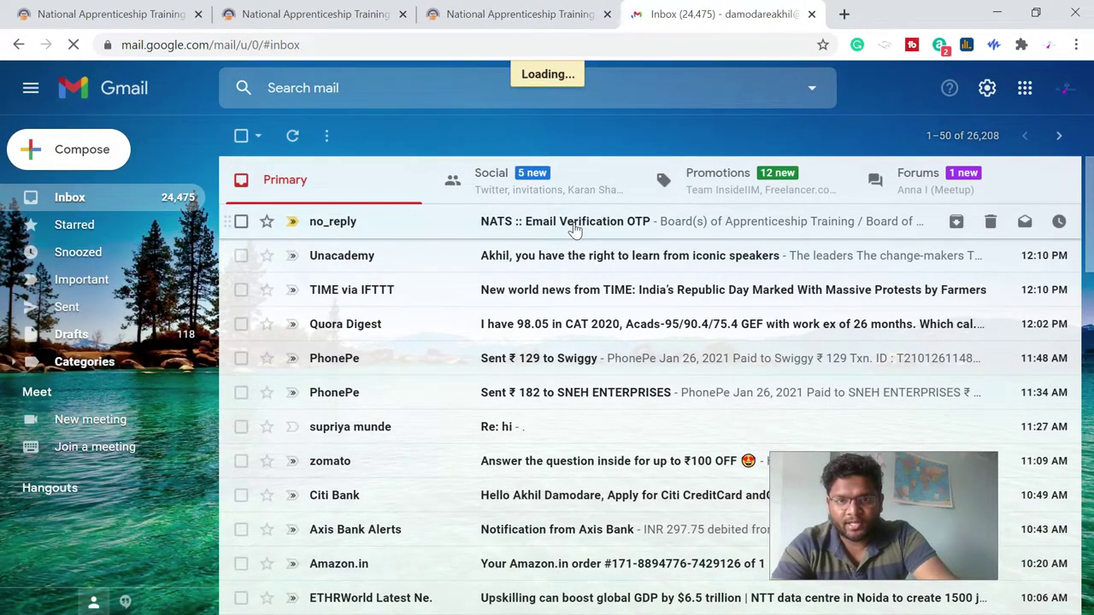
click(575, 231)
- Copy the OTP from the Gmail message and submit it on the portal to verify the email
scroll(513, 385, down, 1)
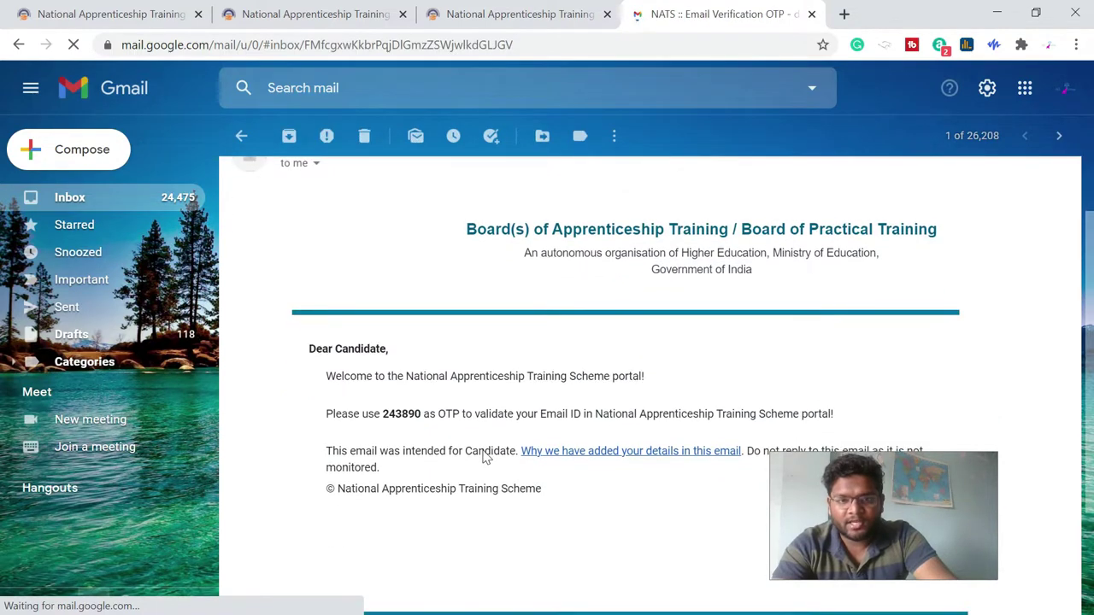
double_click(398, 414)
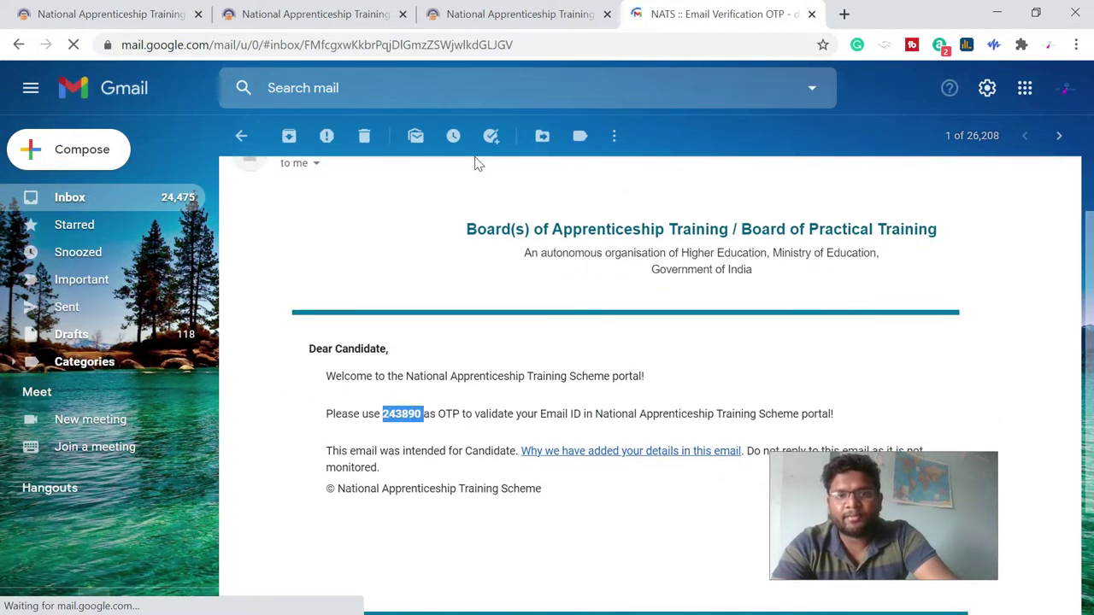
click(503, 27)
click(308, 557)
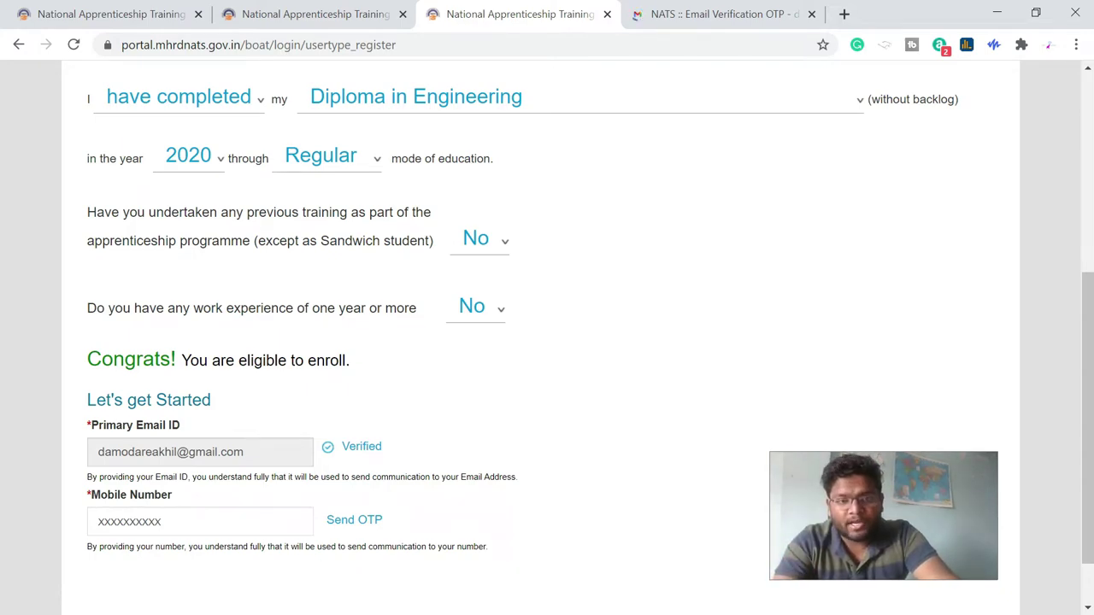
click(171, 521)
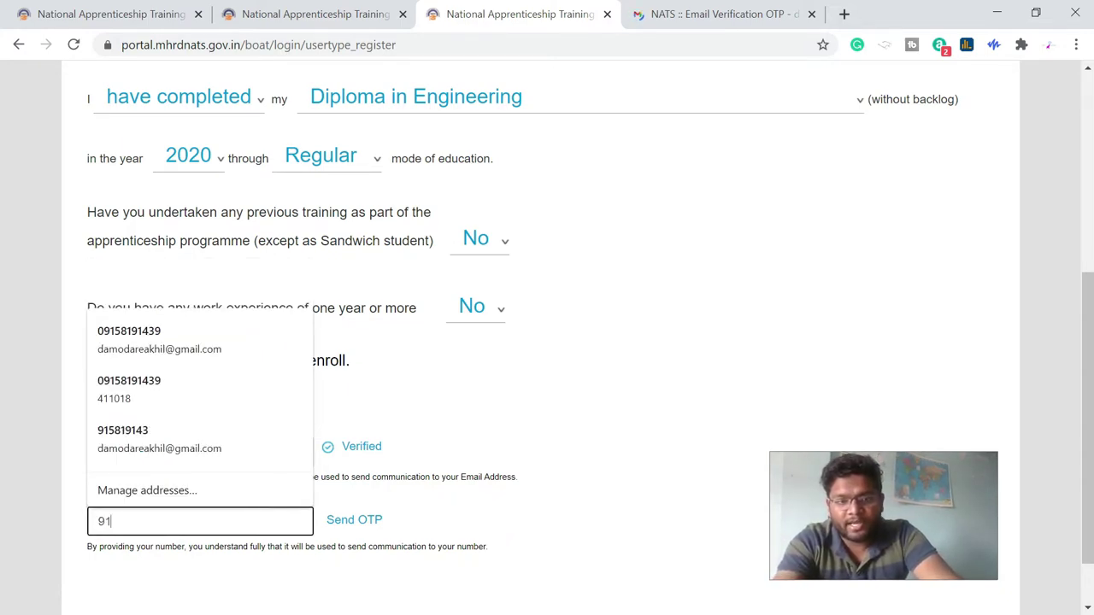
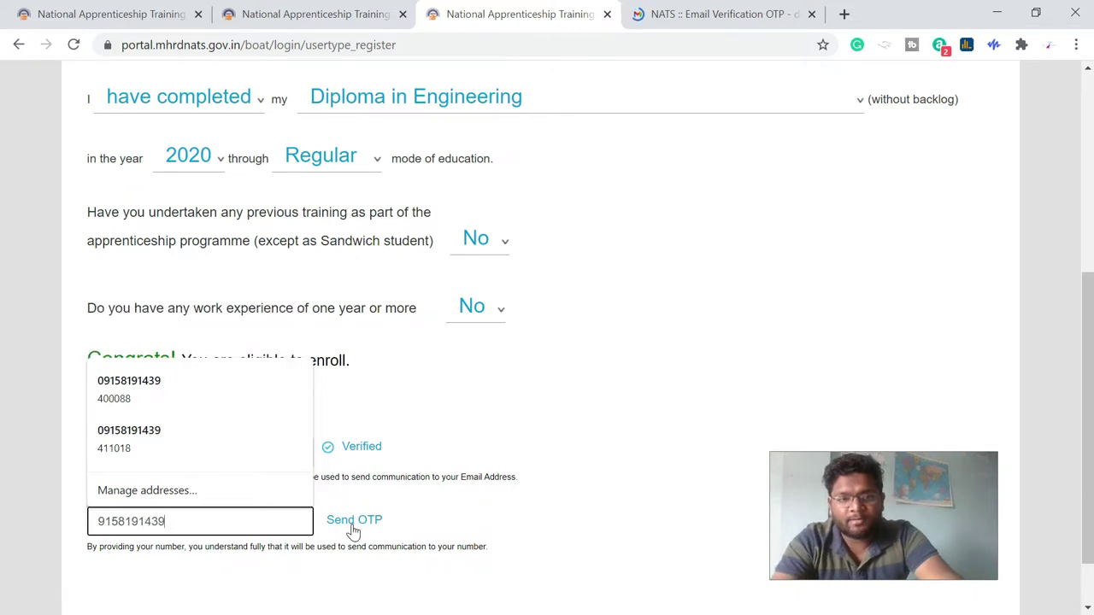
- Enter the student's mobile number, request its OTP, and verify it with the received code
click(351, 524)
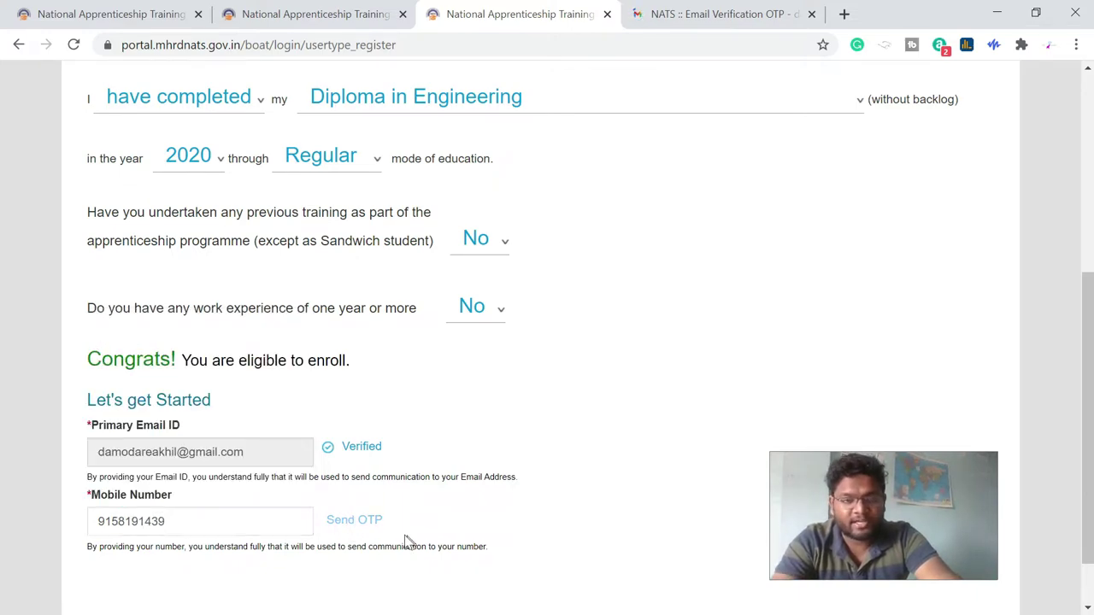
scroll(292, 502, down, 2)
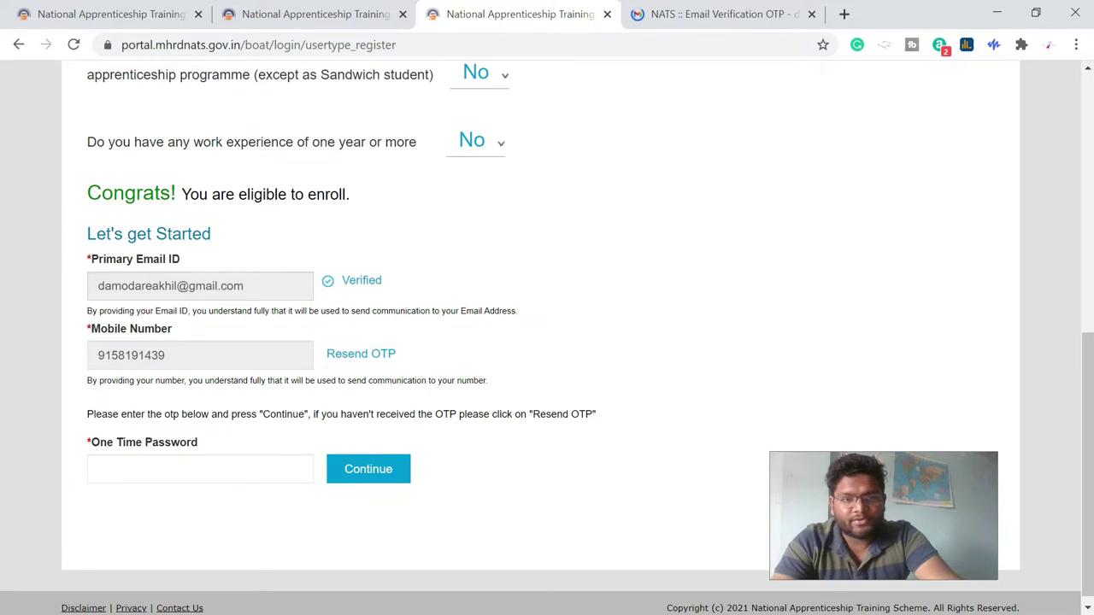
click(200, 469)
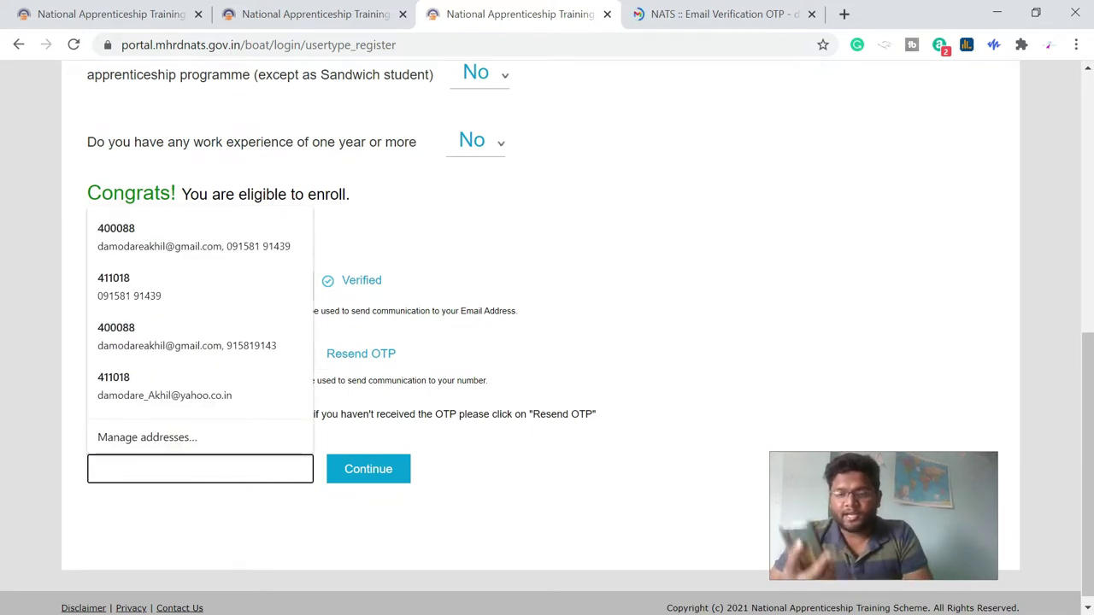
key(Escape)
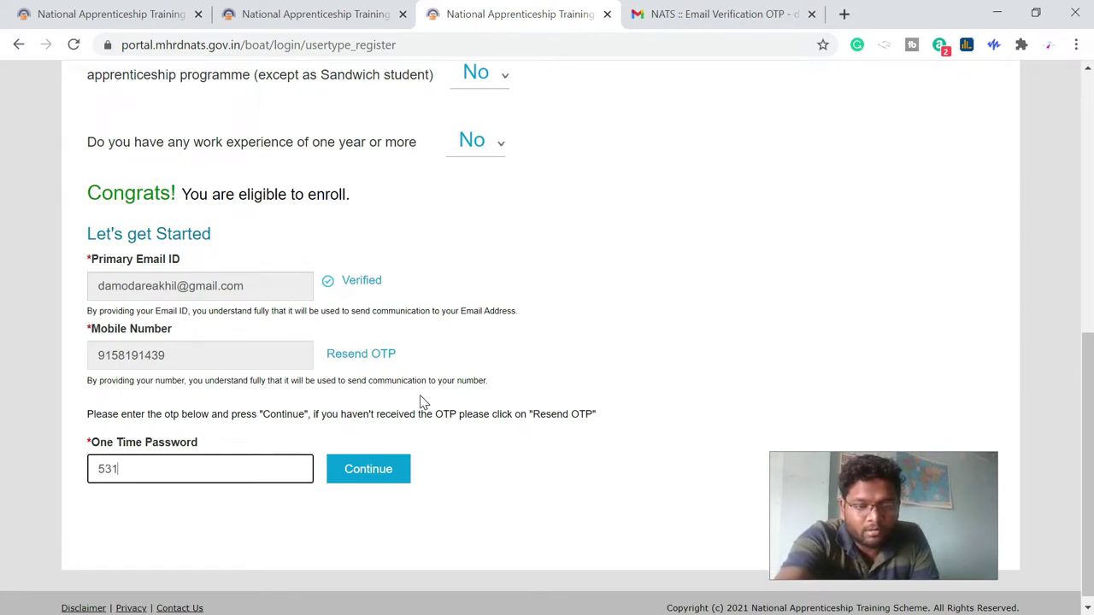
click(379, 469)
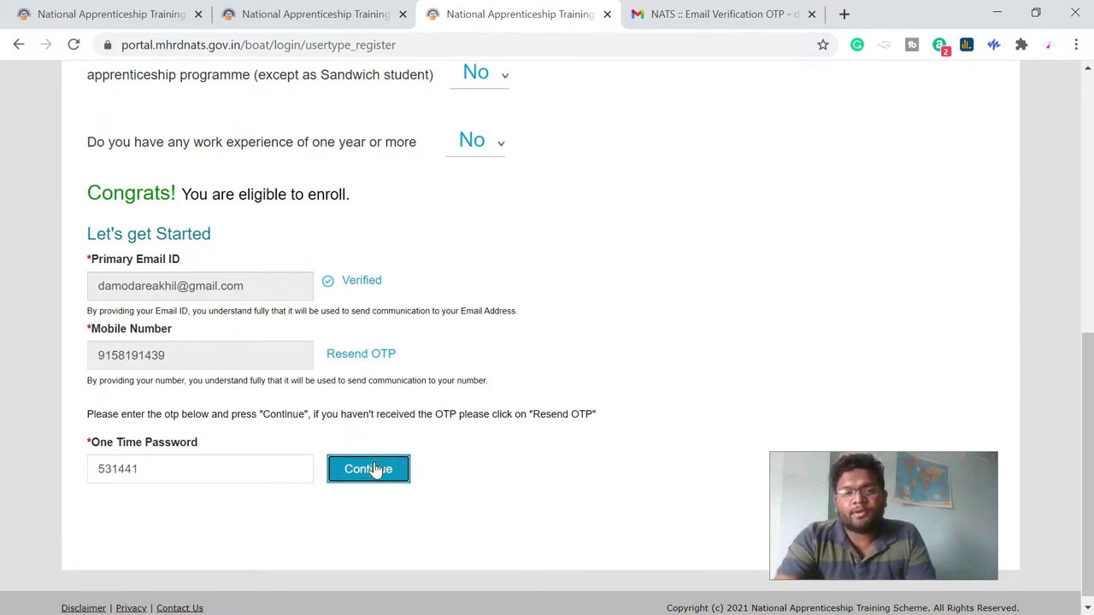
scroll(491, 449, down, 2)
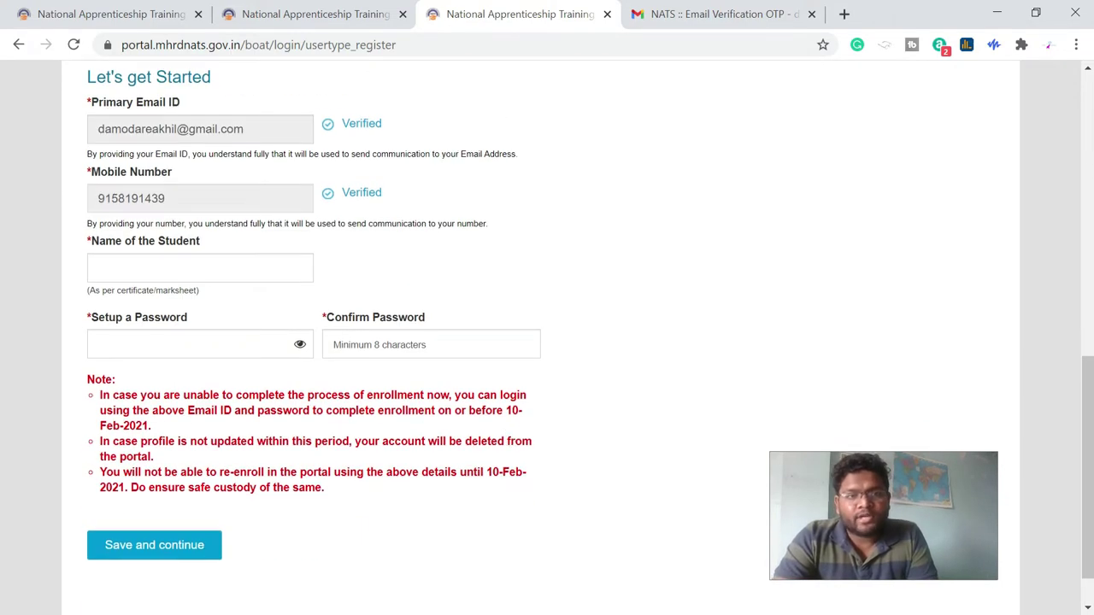
right_click(182, 271)
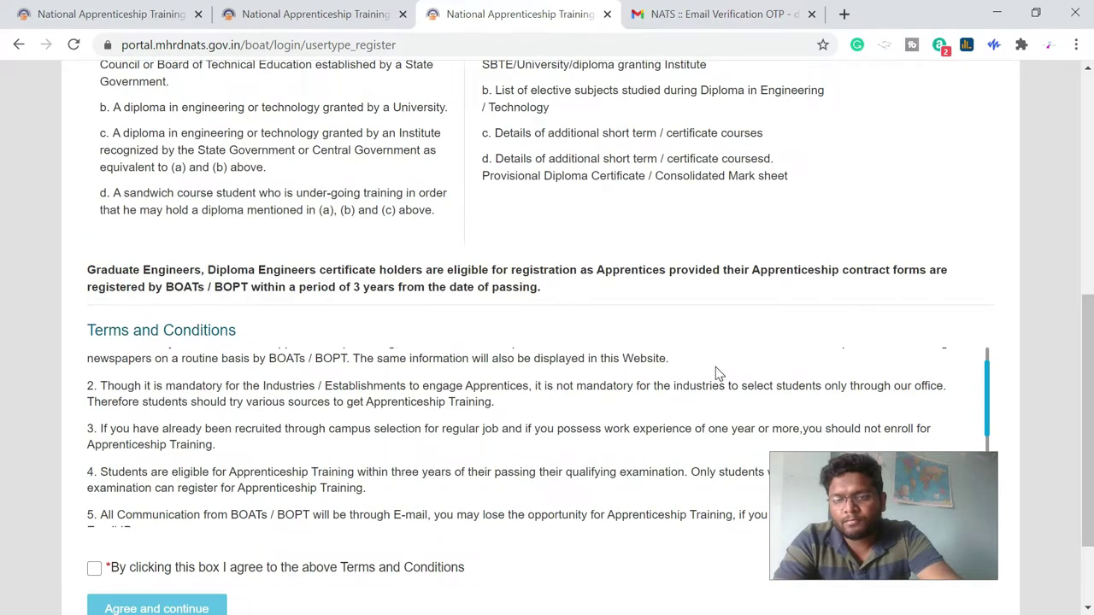
- Read the Terms and Conditions, accept them, and proceed to the Enrollment Form
scroll(715, 371, down, 3)
scroll(312, 504, down, 1)
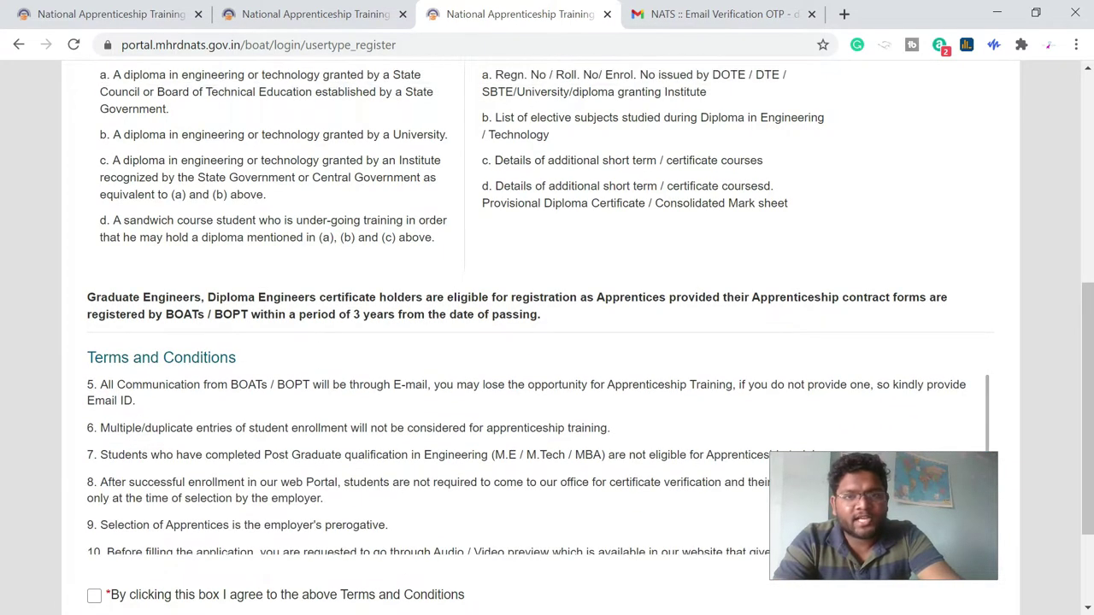
scroll(312, 504, up, 6)
scroll(312, 504, down, 6)
scroll(312, 504, down, 1)
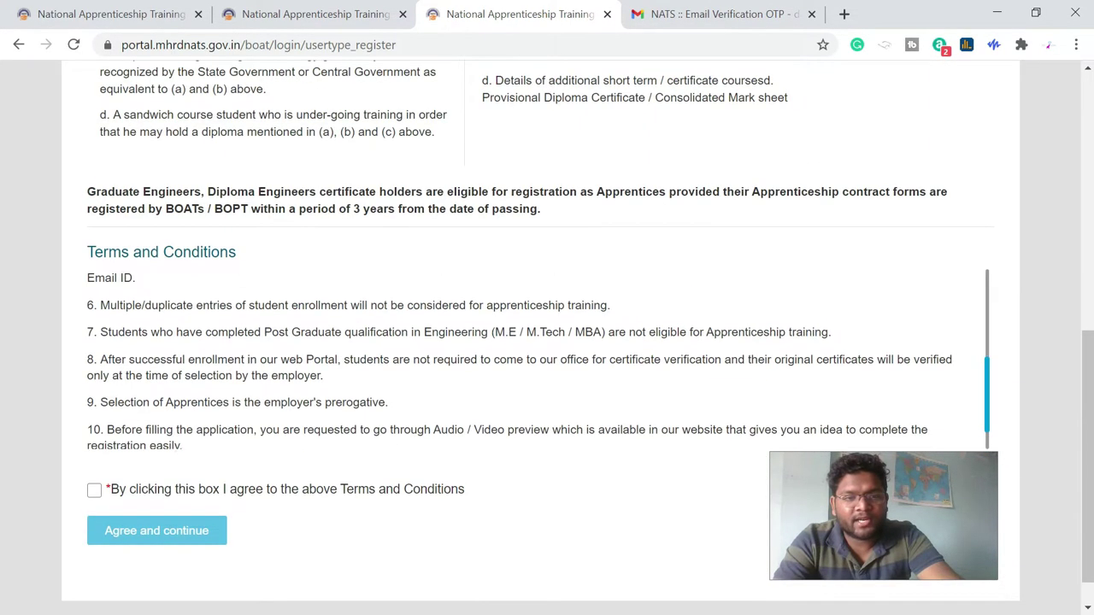
click(94, 489)
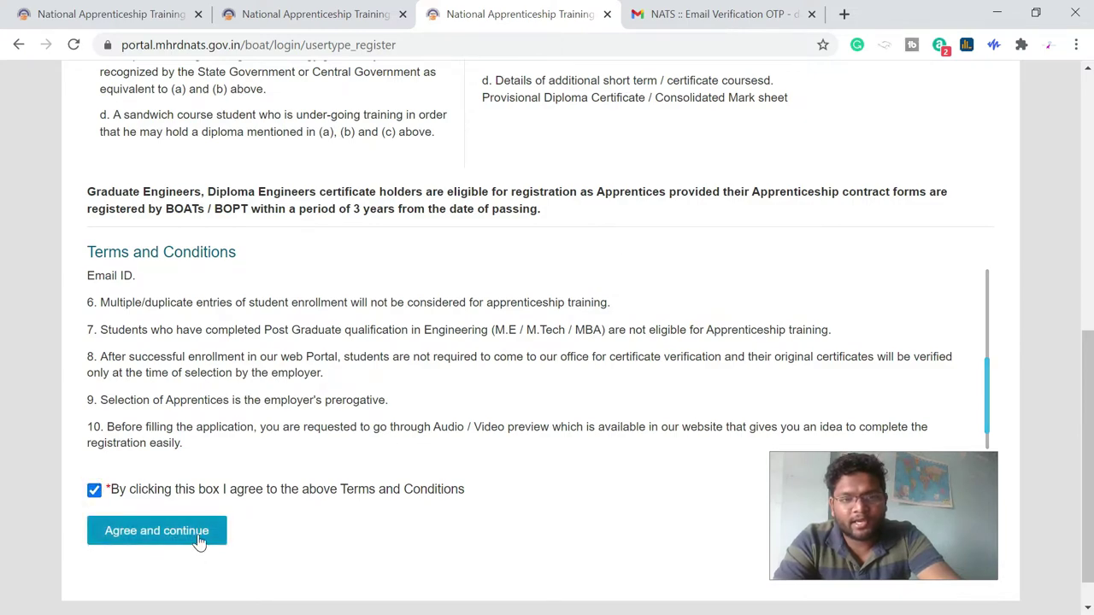
click(200, 538)
scroll(454, 356, down, 1)
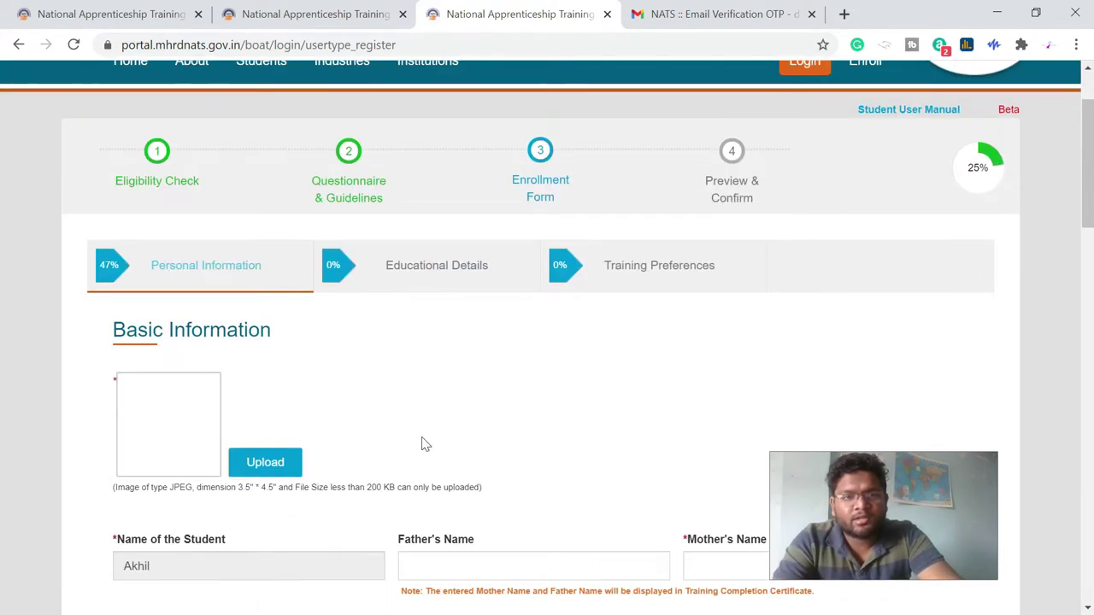
scroll(422, 443, down, 1)
- Submit the unfilled Enrollment Form to reveal its required-field errors, after viewing the Community options
scroll(251, 430, down, 1)
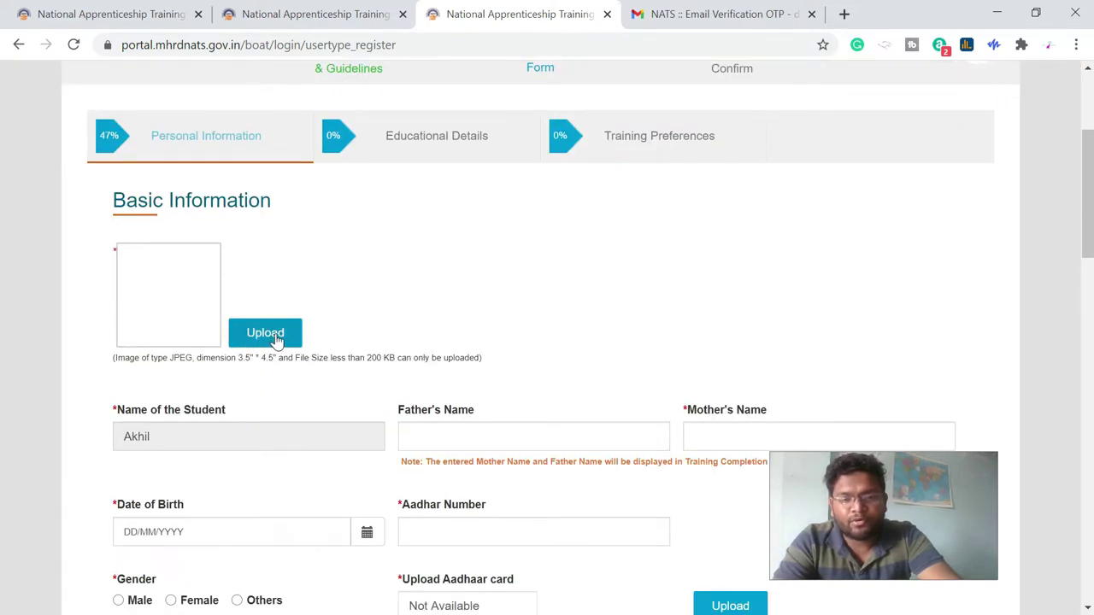
scroll(275, 340, down, 1)
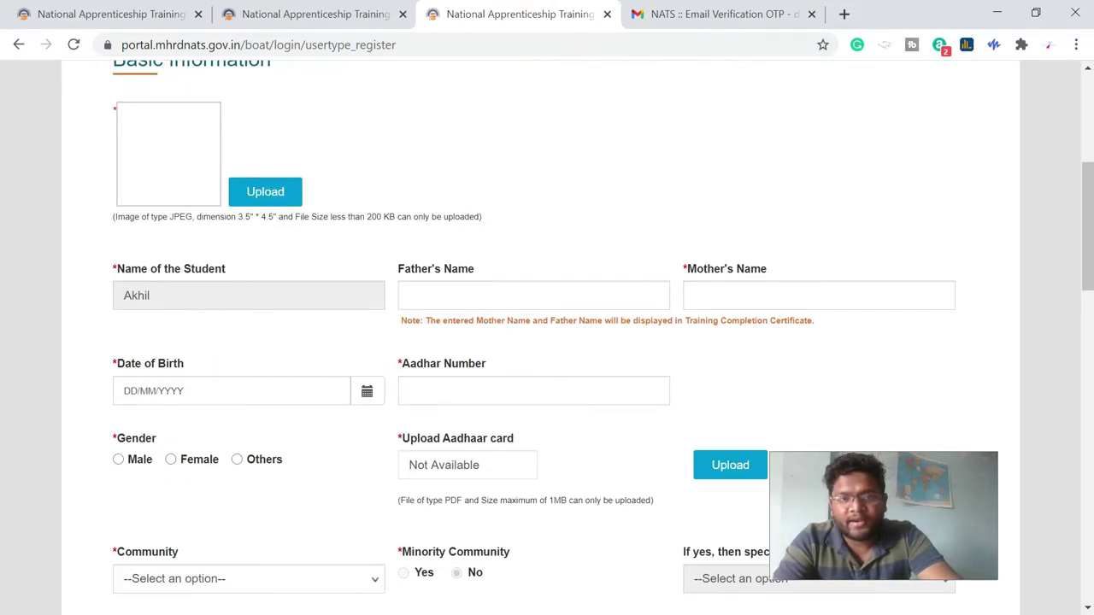
scroll(250, 432, down, 1)
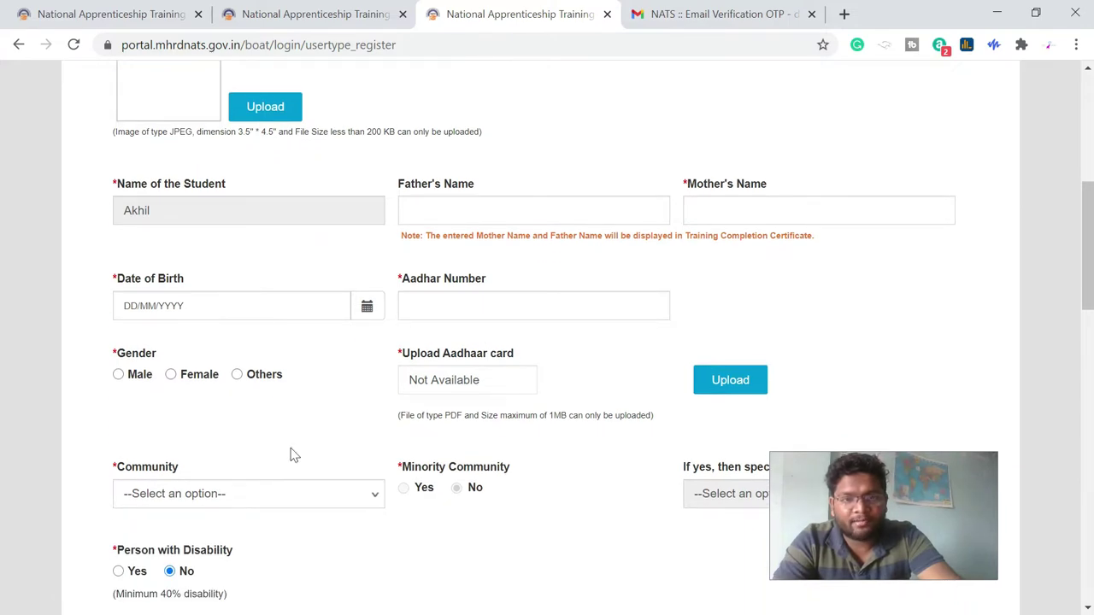
scroll(350, 401, down, 1)
click(269, 376)
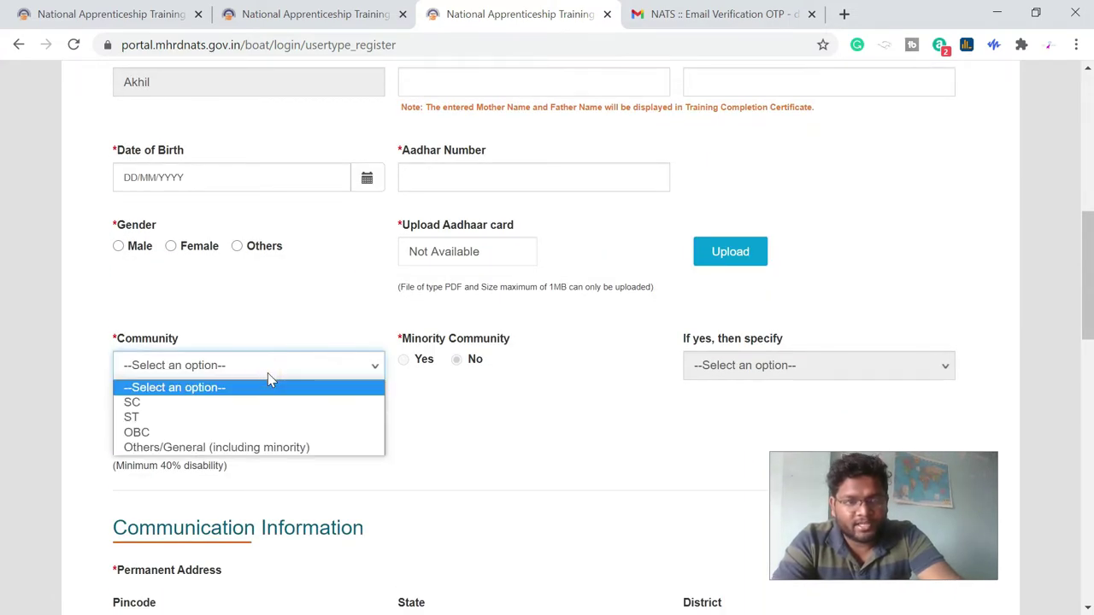
click(281, 334)
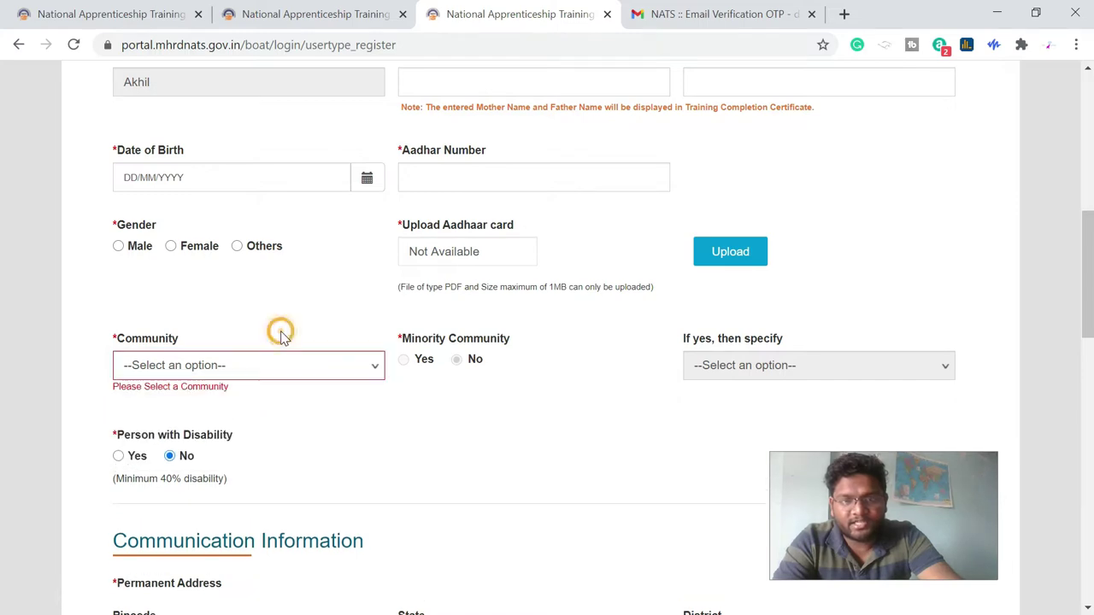
scroll(285, 338, down, 1)
scroll(195, 399, down, 3)
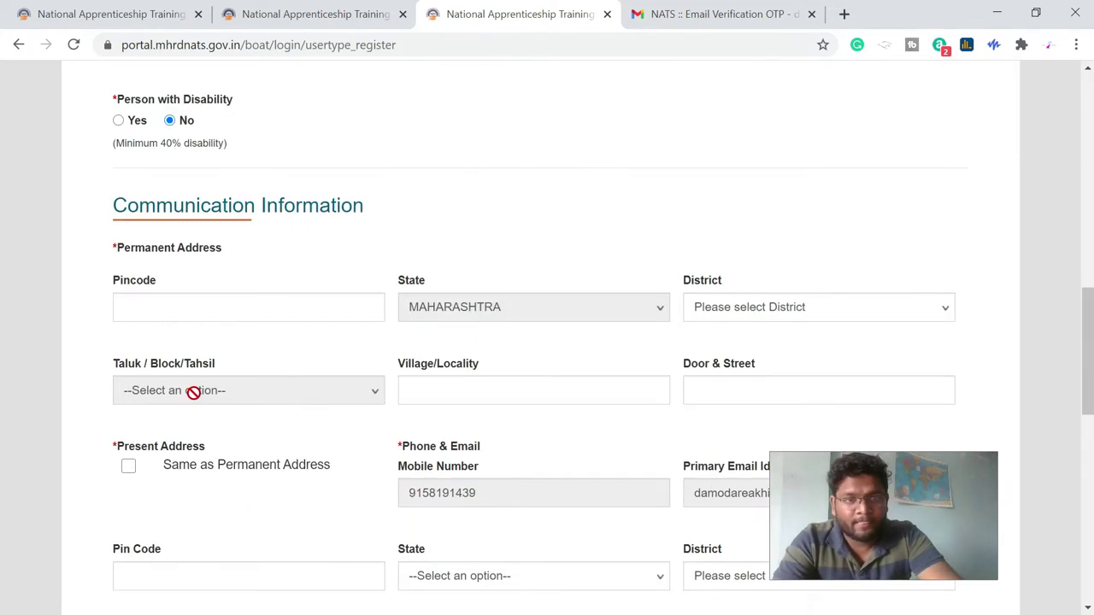
scroll(334, 276, down, 4)
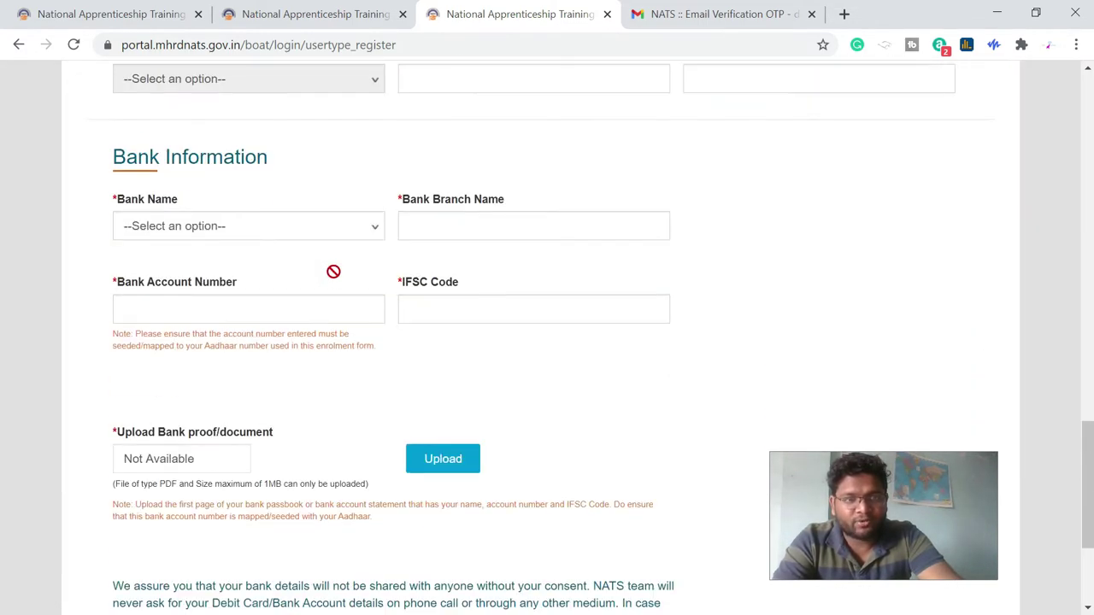
scroll(334, 274, down, 2)
scroll(382, 366, down, 1)
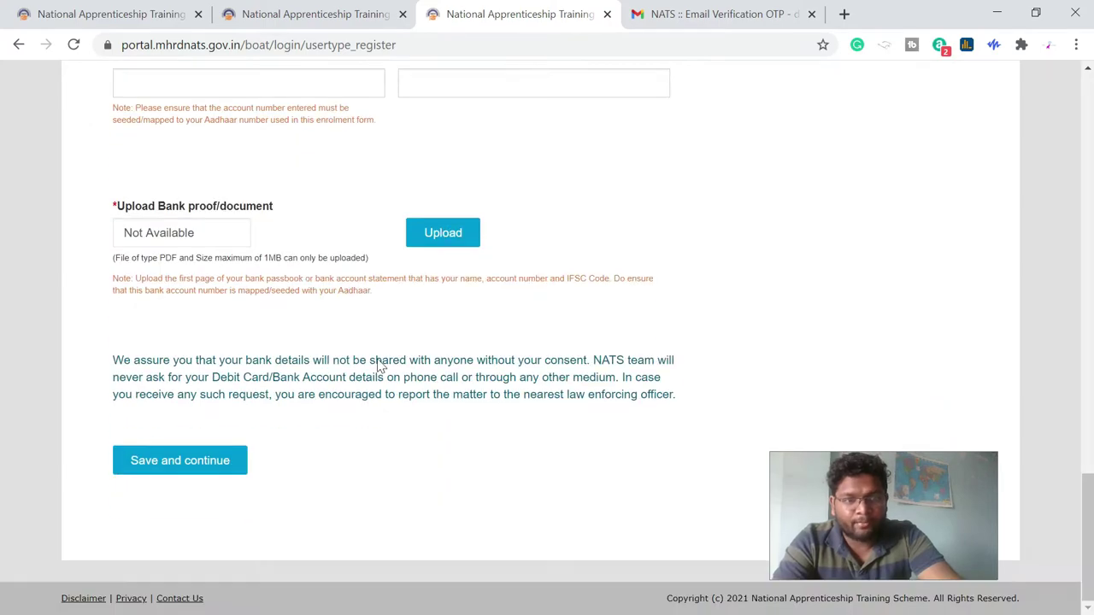
click(216, 462)
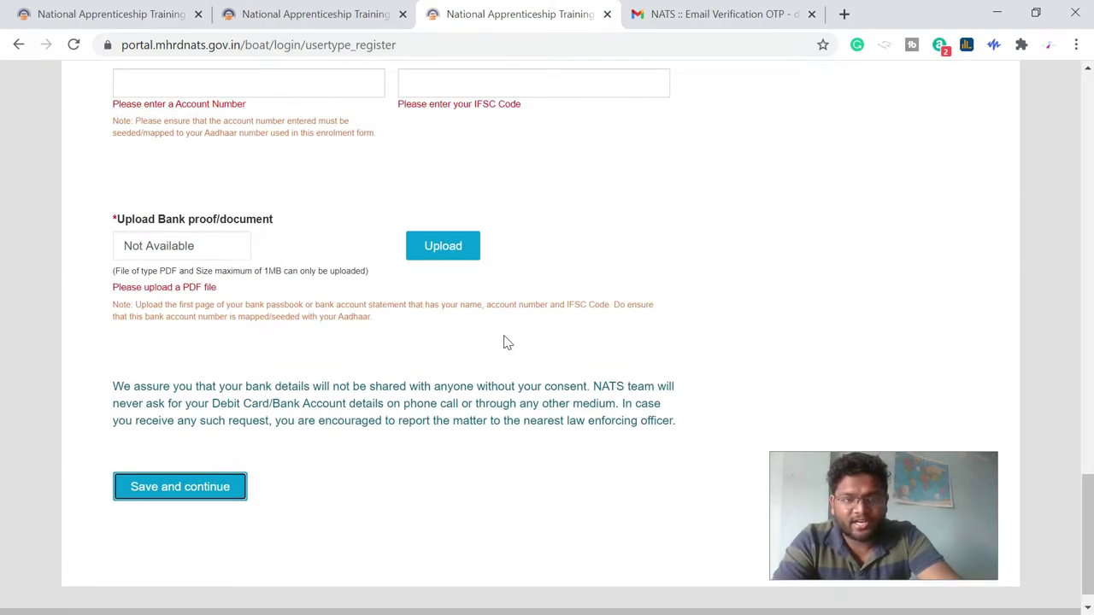
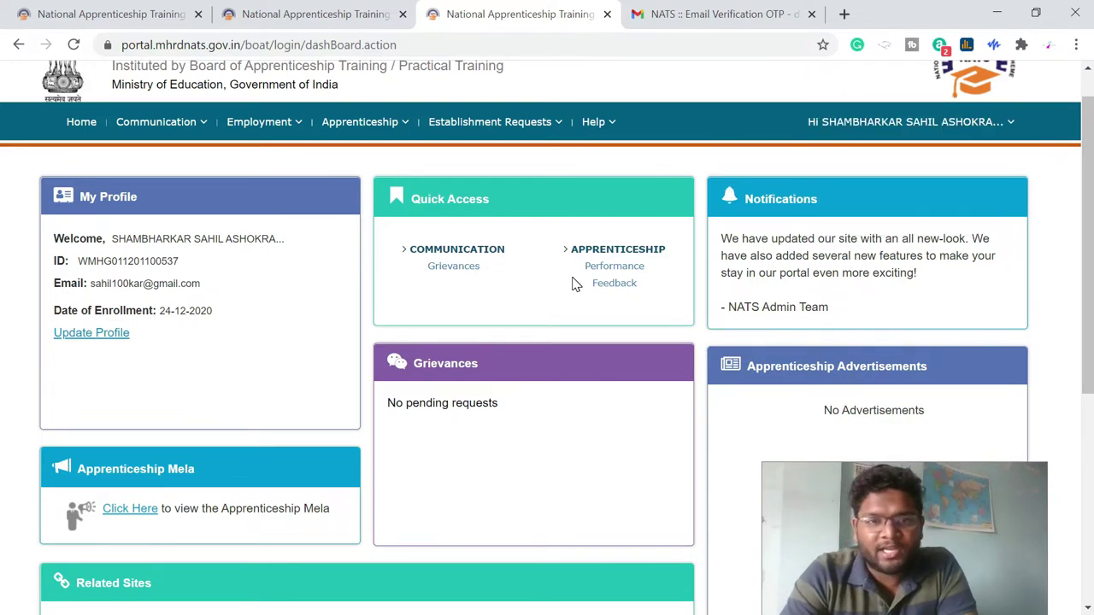
- Open Find Establishment from the Establishment Requests menu in the top navigation bar
scroll(574, 284, down, 1)
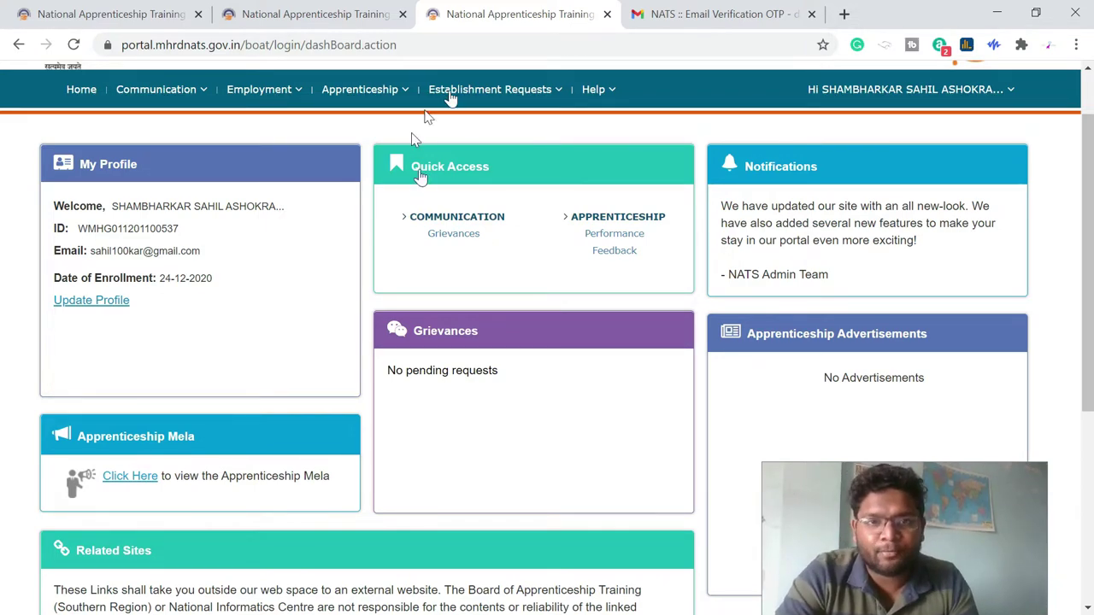
mouse_move(505, 102)
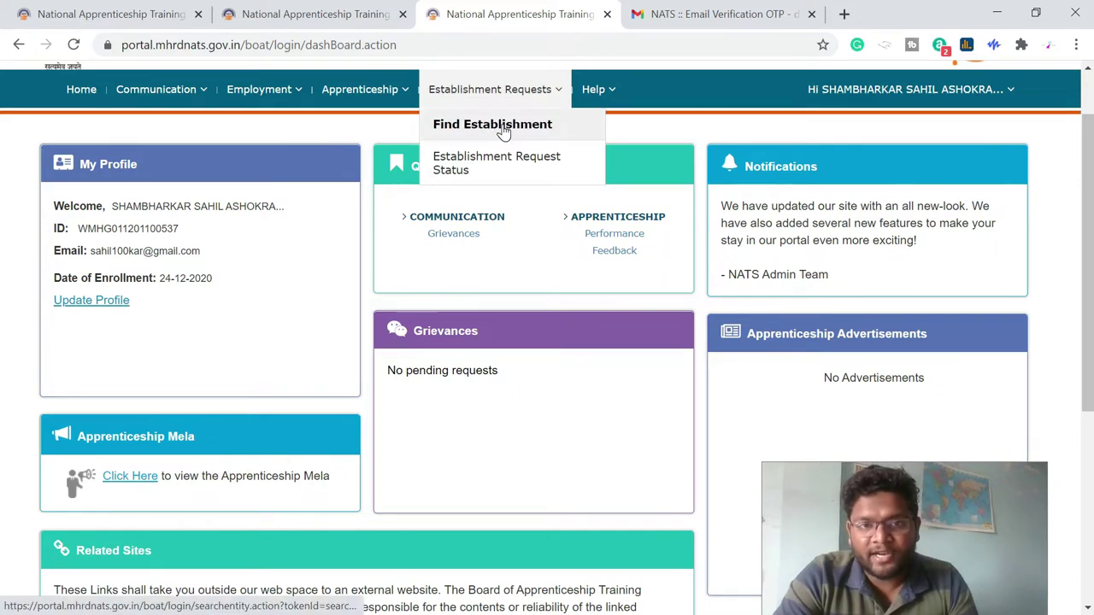
click(502, 127)
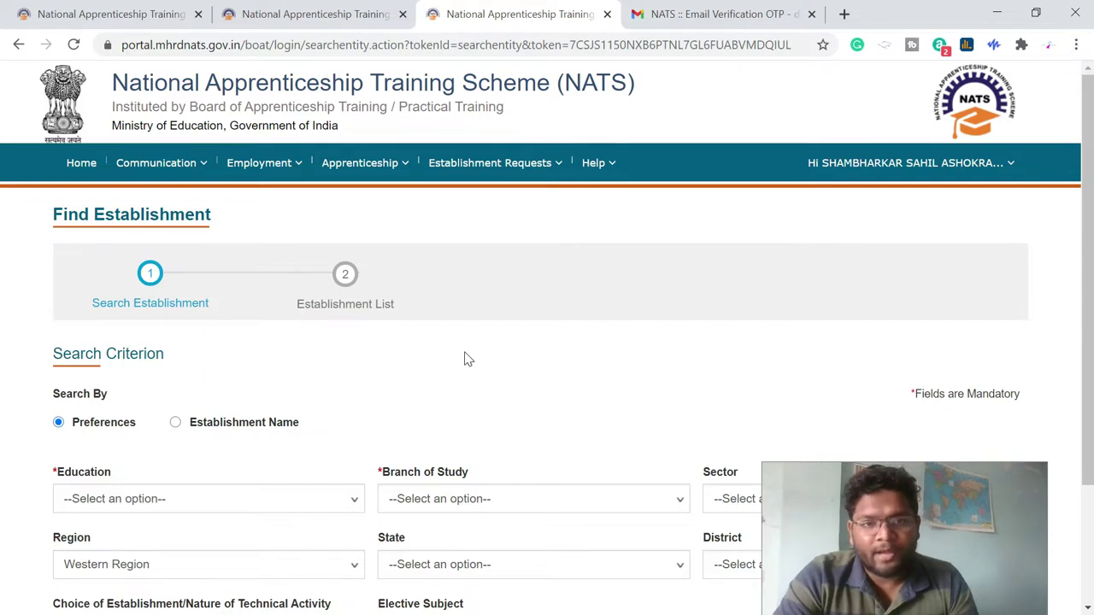
- Set education to Graduate, branch to ELECTRICAL ENGINEERING, and sector to State
scroll(468, 359, down, 3)
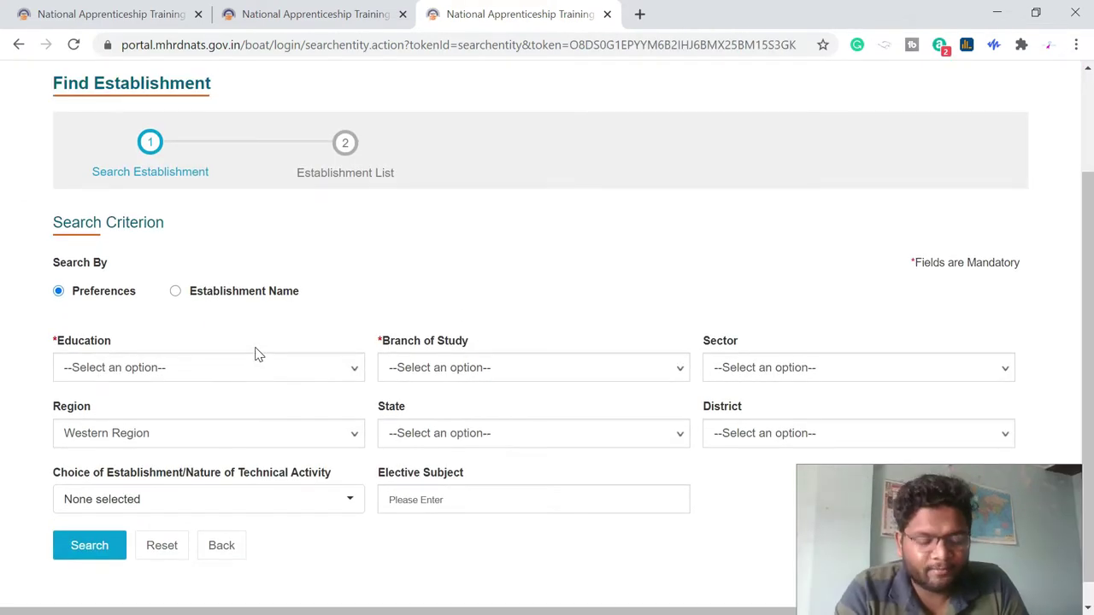
click(314, 367)
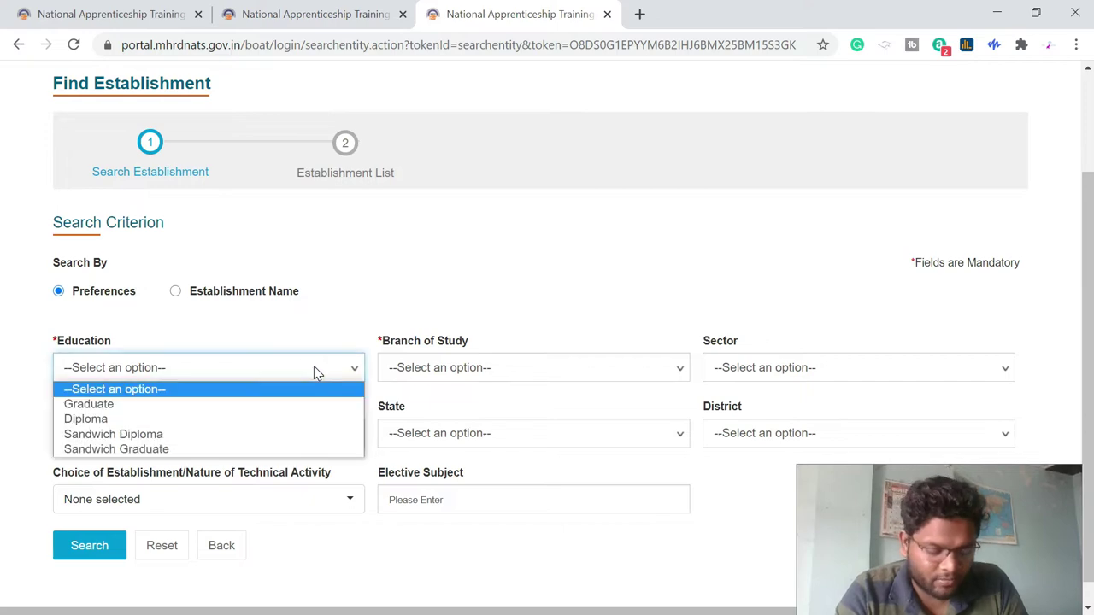
click(195, 404)
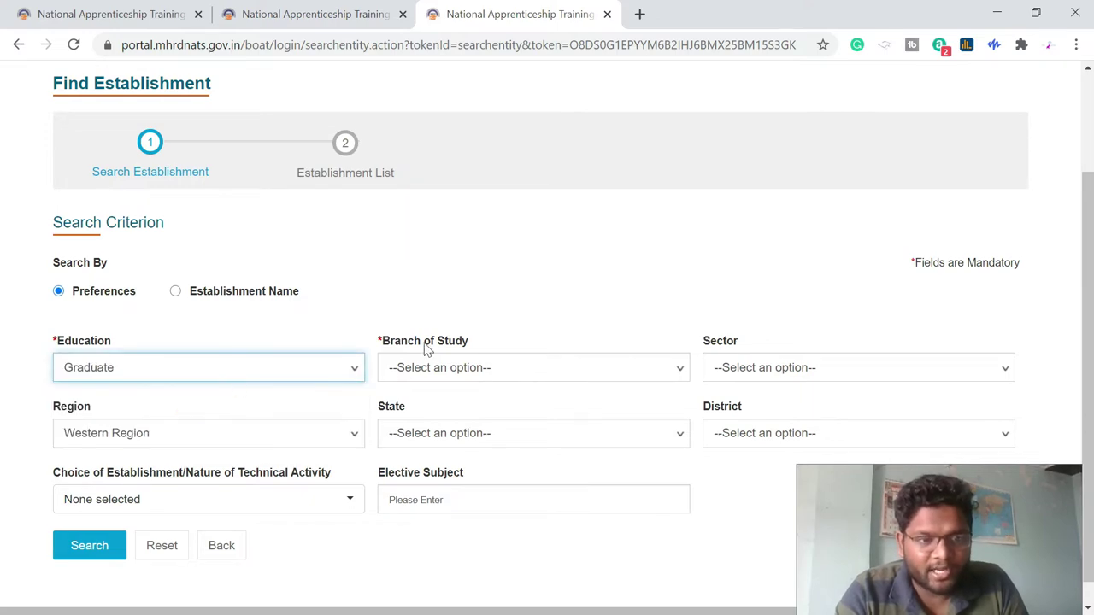
click(466, 369)
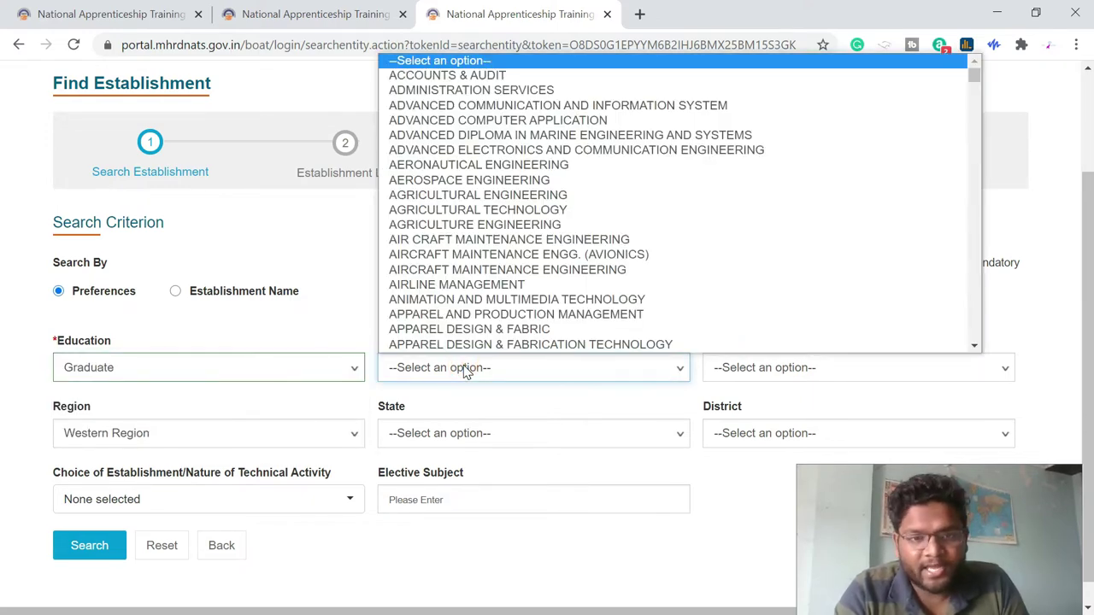
key(e)
key(Down)
key(Down)
key(Down)
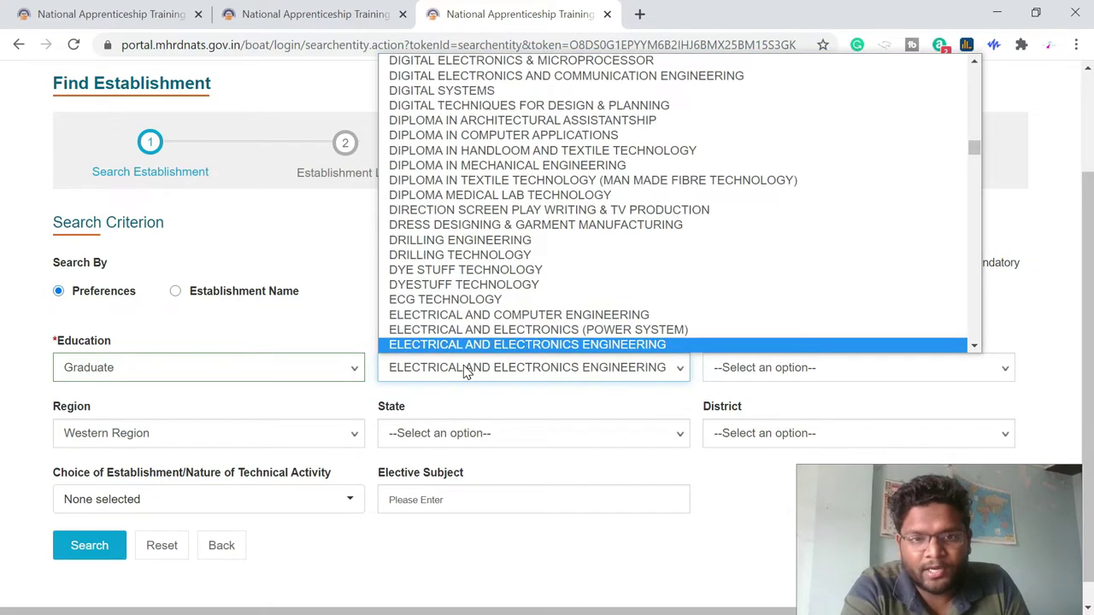
key(Down)
key(Down)
key(Down)
key(Down)
key(Down)
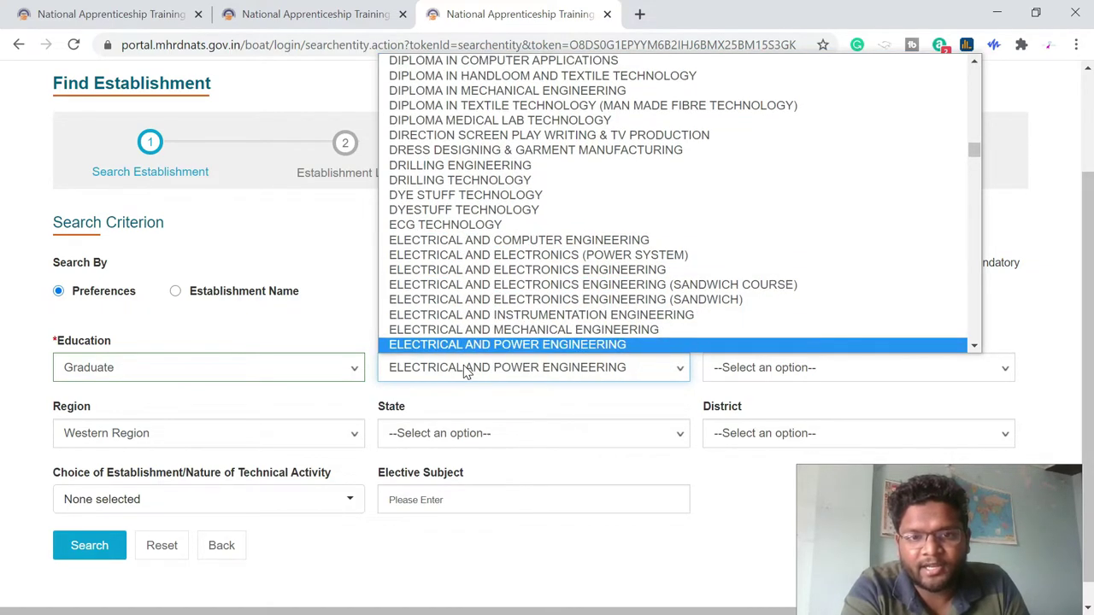
key(Down)
key(Down)
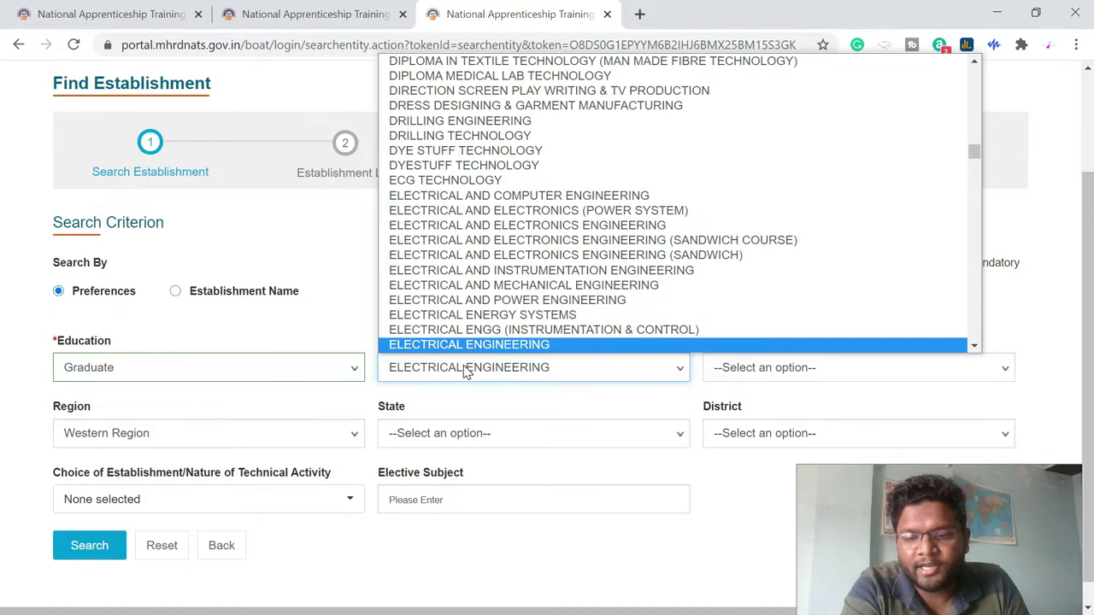
key(Return)
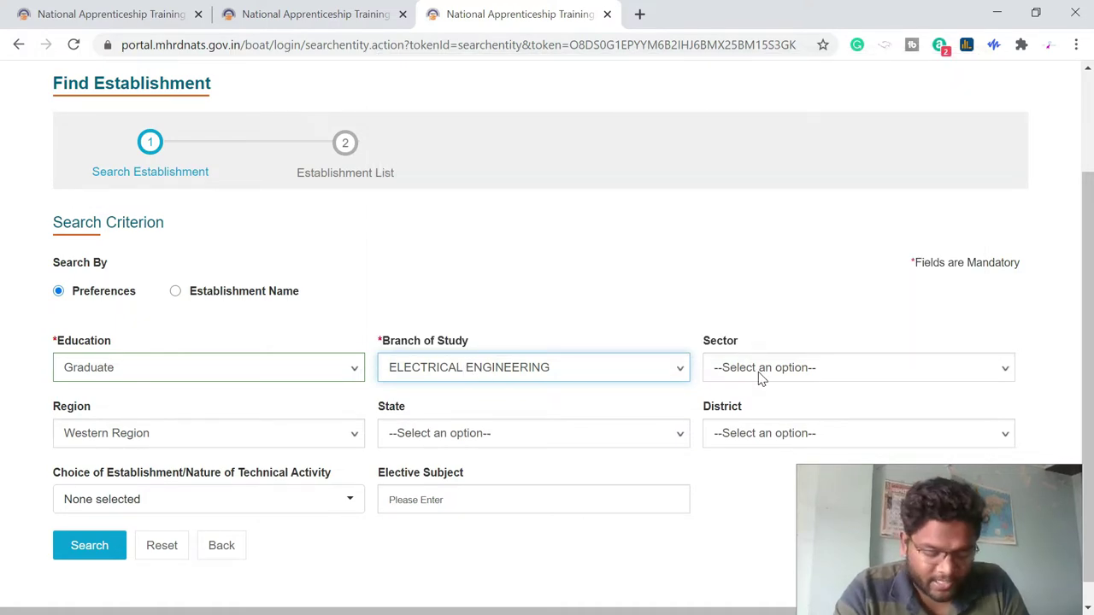
click(758, 372)
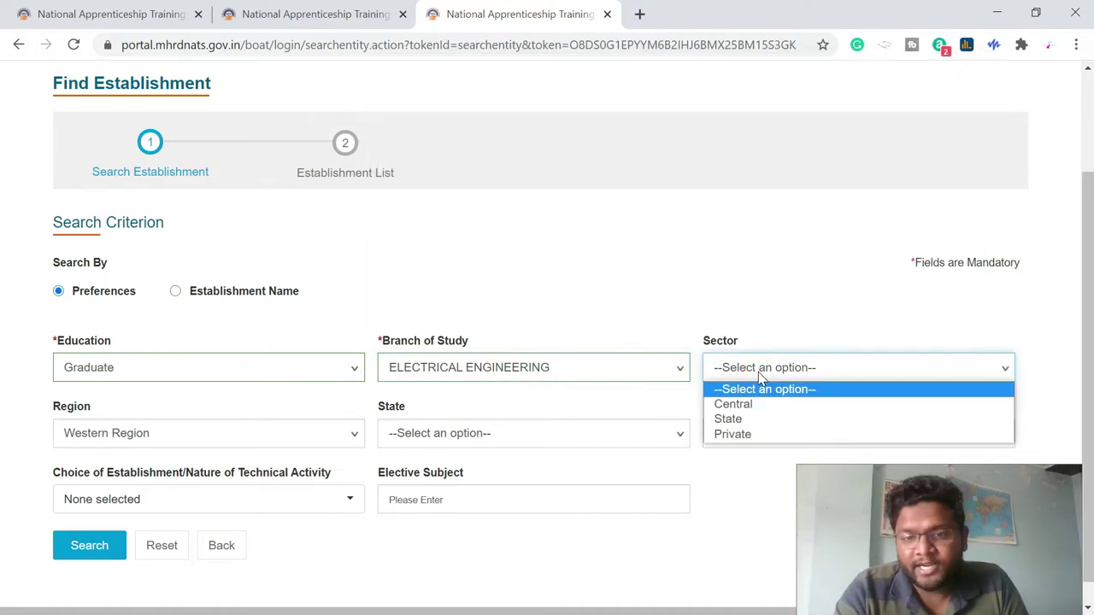
click(753, 420)
- Keep Western Region and set the state to MAHARASHTRA and the district to NAGPUR
click(162, 430)
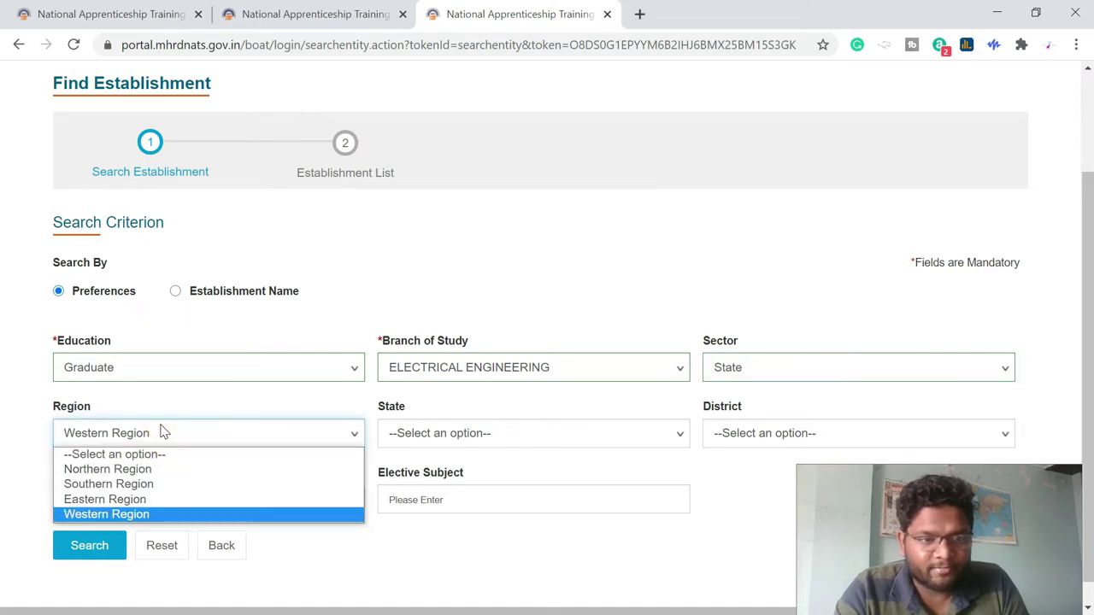
click(161, 427)
click(494, 434)
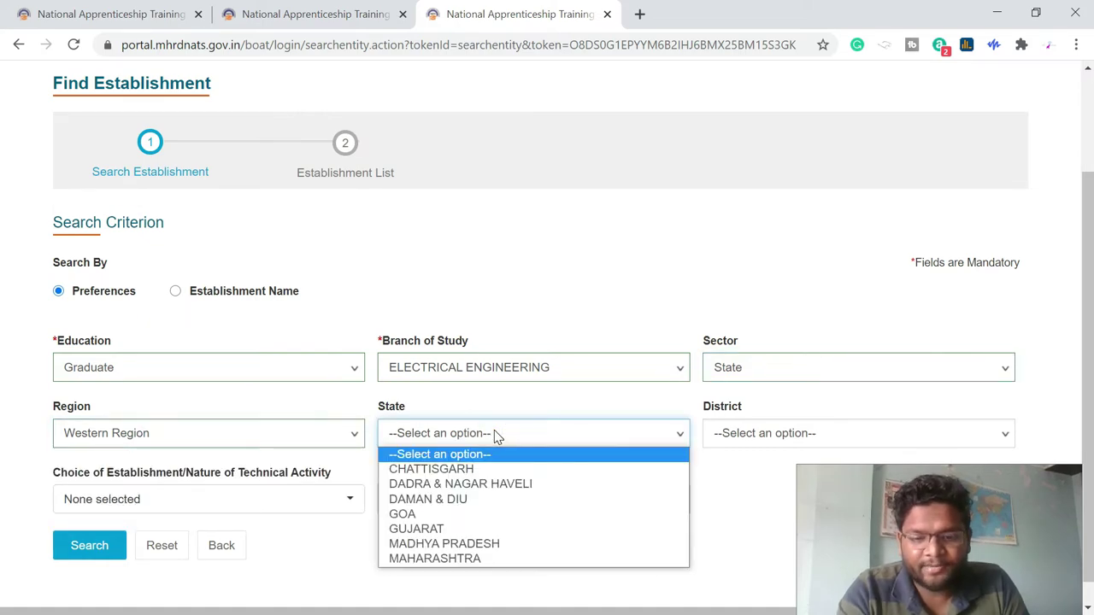
key(m)
key(m)
key(Return)
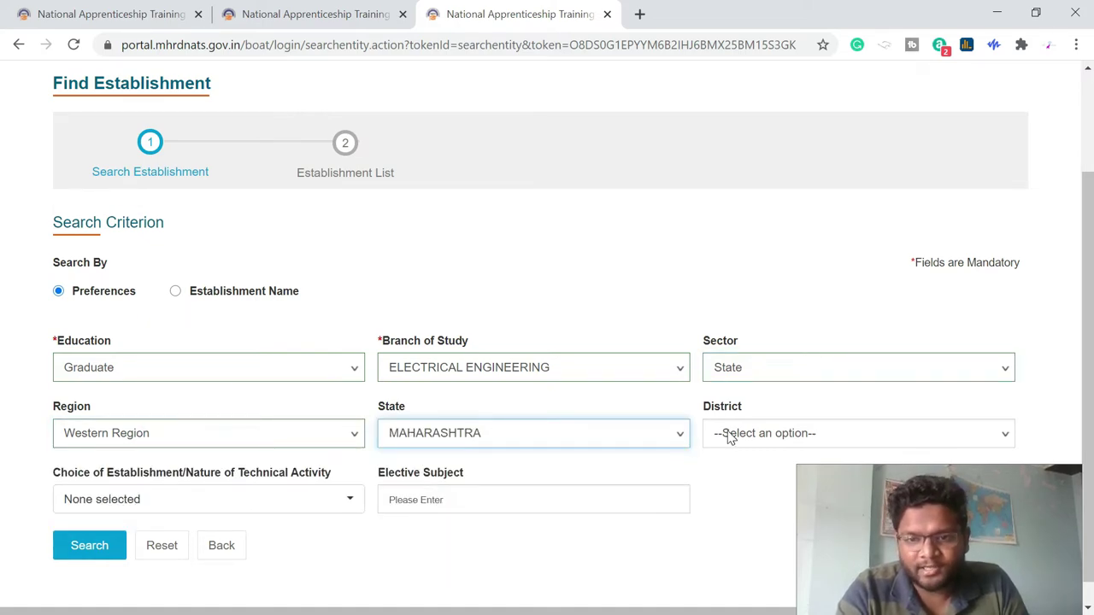
click(730, 436)
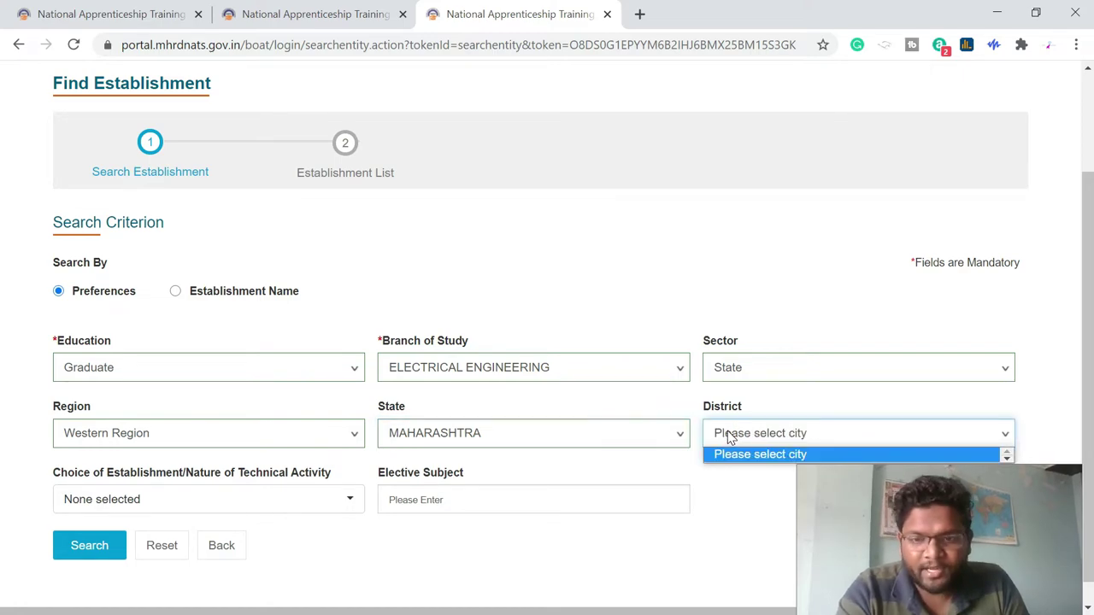
click(772, 432)
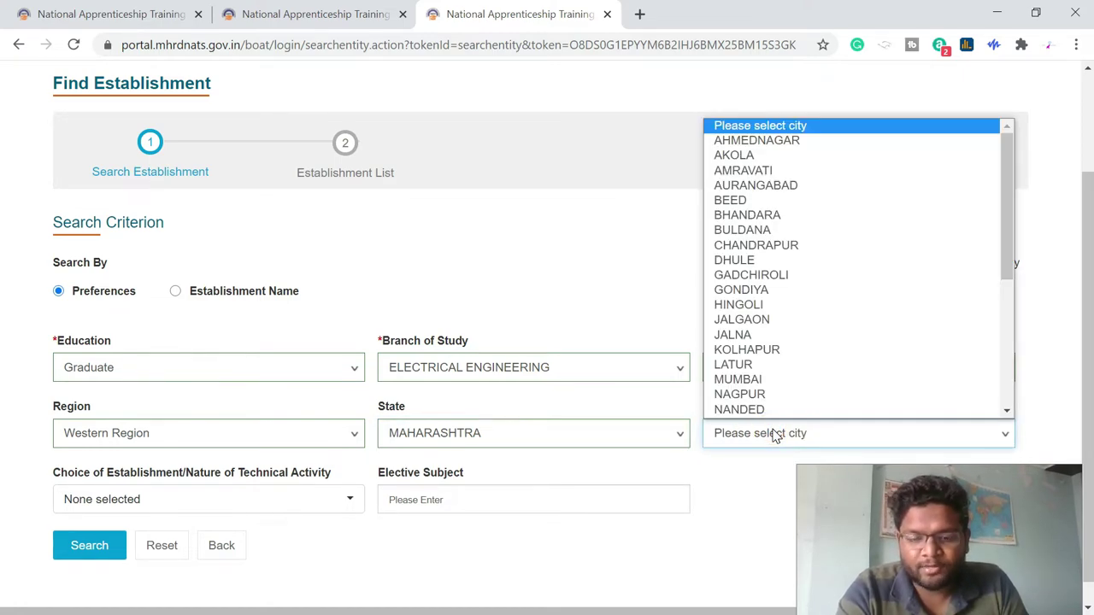
key(n)
click(774, 435)
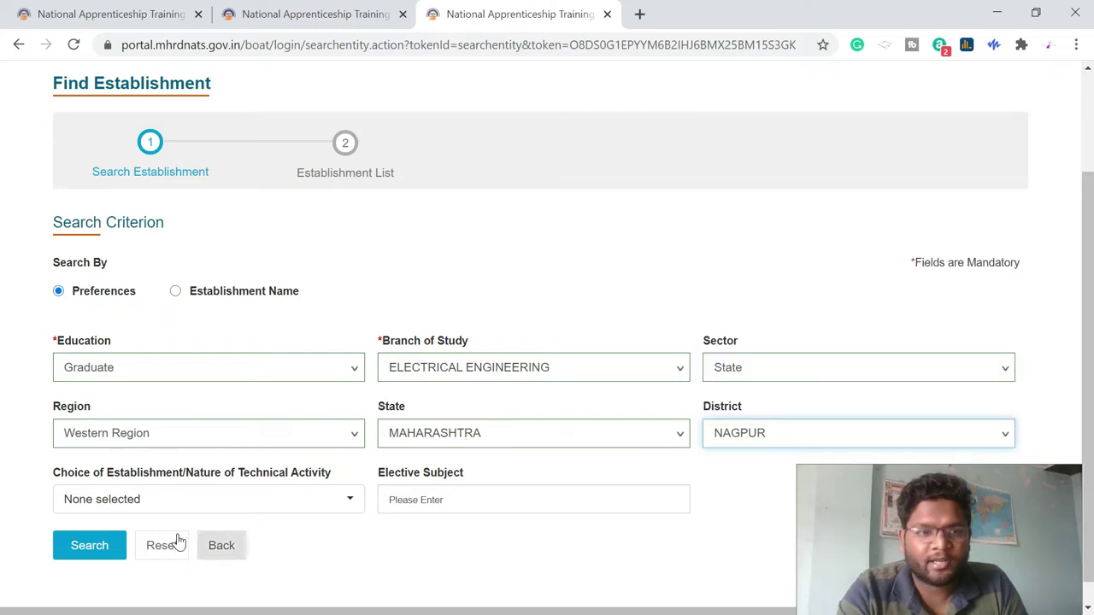
- Tick Manufacturing and Power Generation, Transmission and Distribution establishment types, then run the search
click(282, 507)
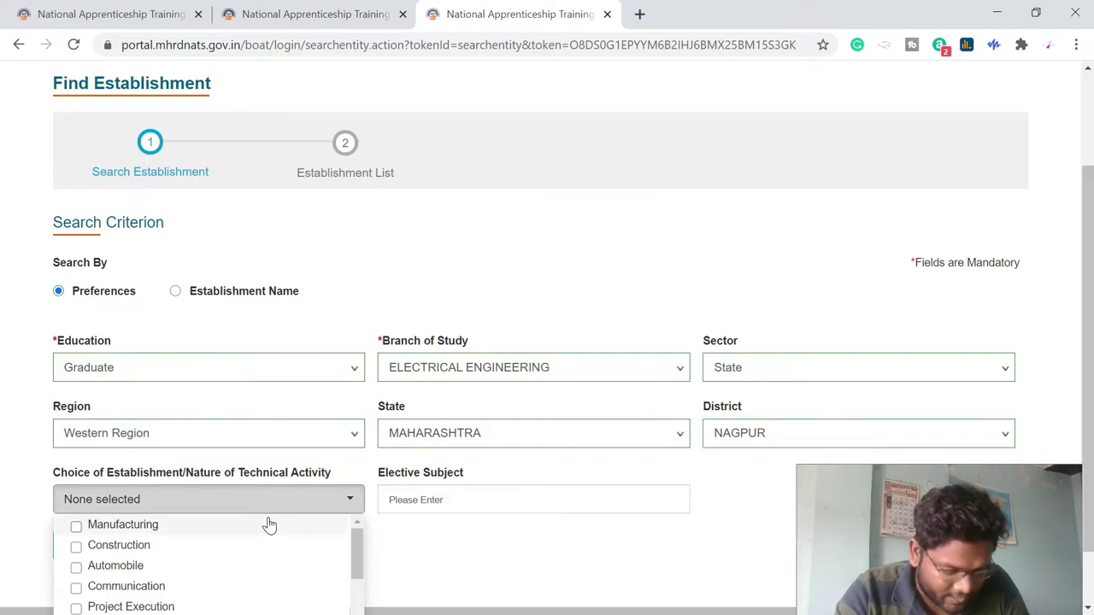
scroll(240, 559, down, 2)
scroll(170, 556, up, 2)
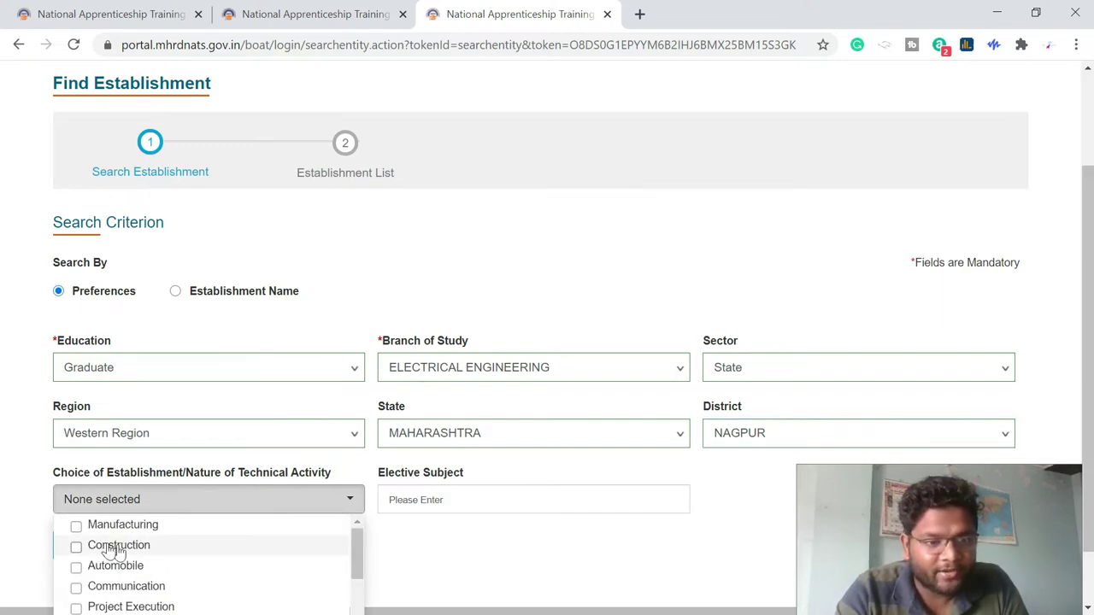
click(76, 525)
scroll(158, 602, down, 1)
scroll(128, 589, down, 2)
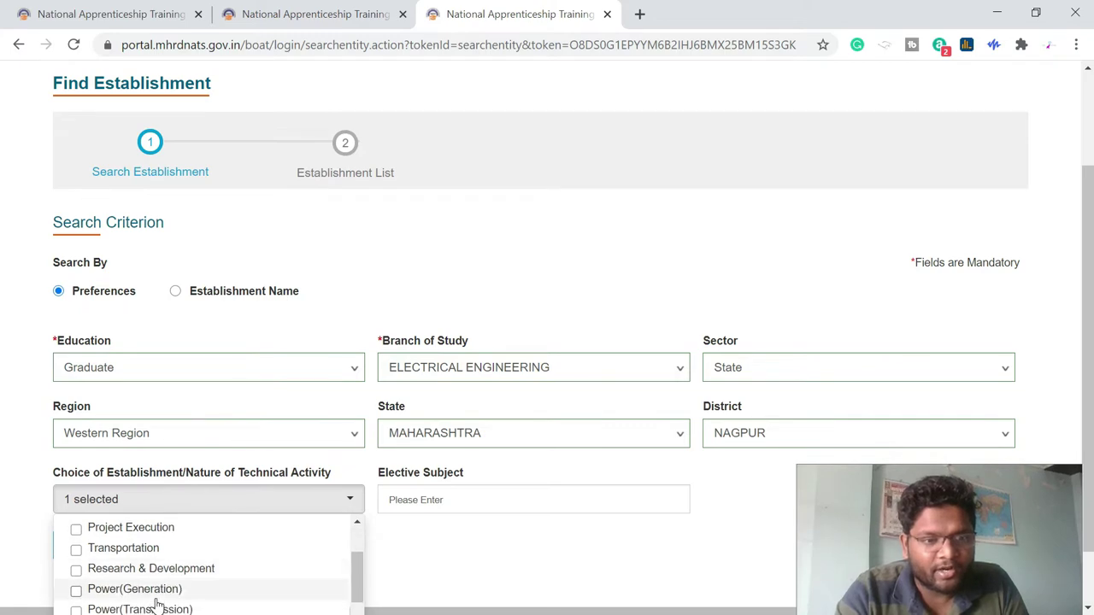
click(76, 570)
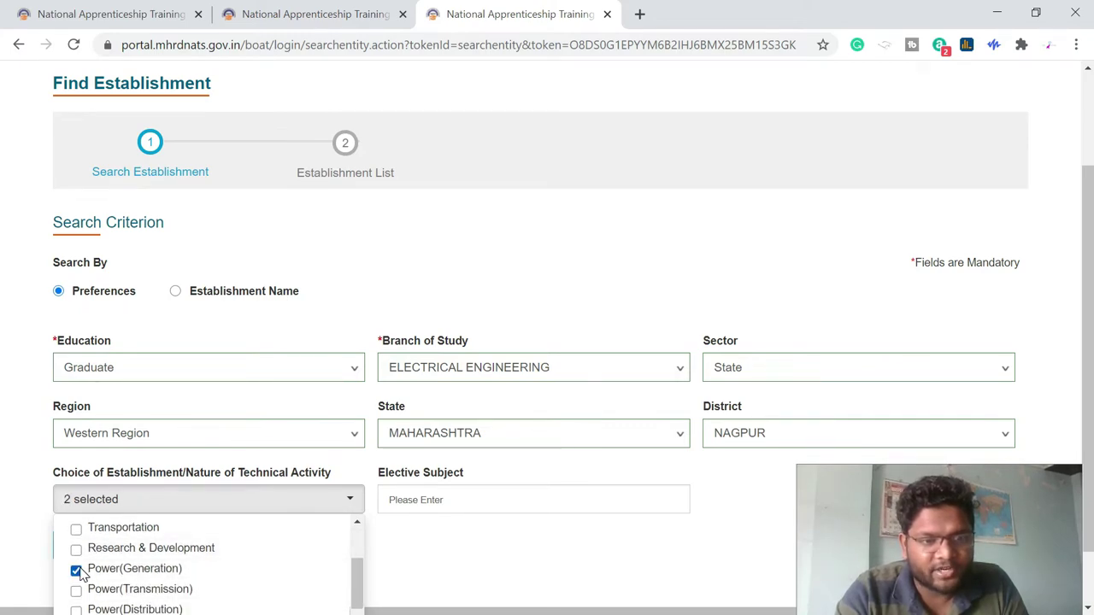
scroll(79, 574, down, 1)
click(76, 561)
click(76, 581)
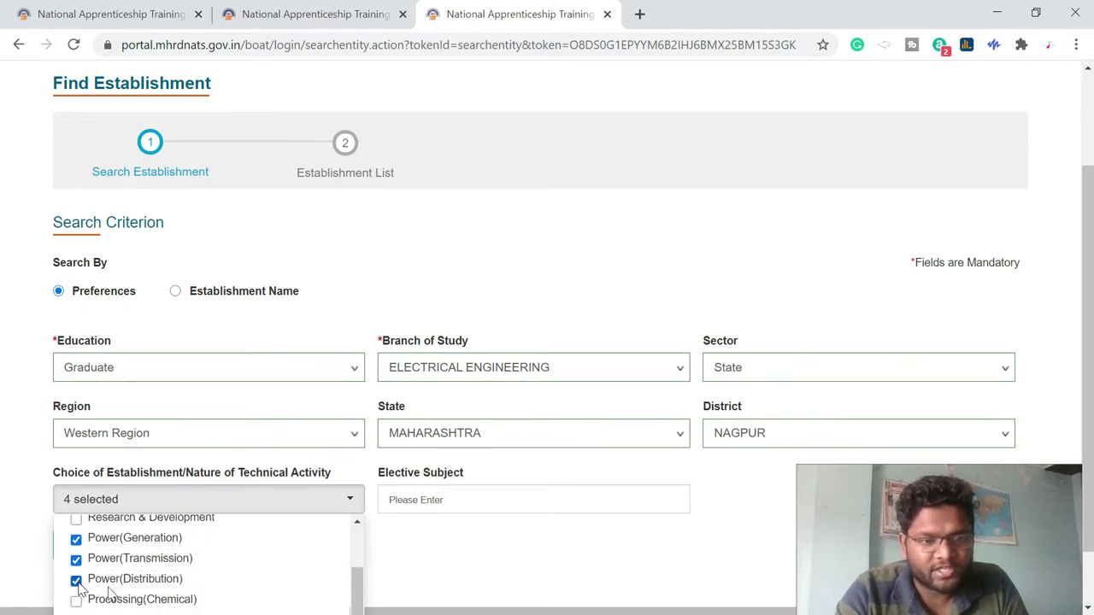
scroll(154, 602, down, 3)
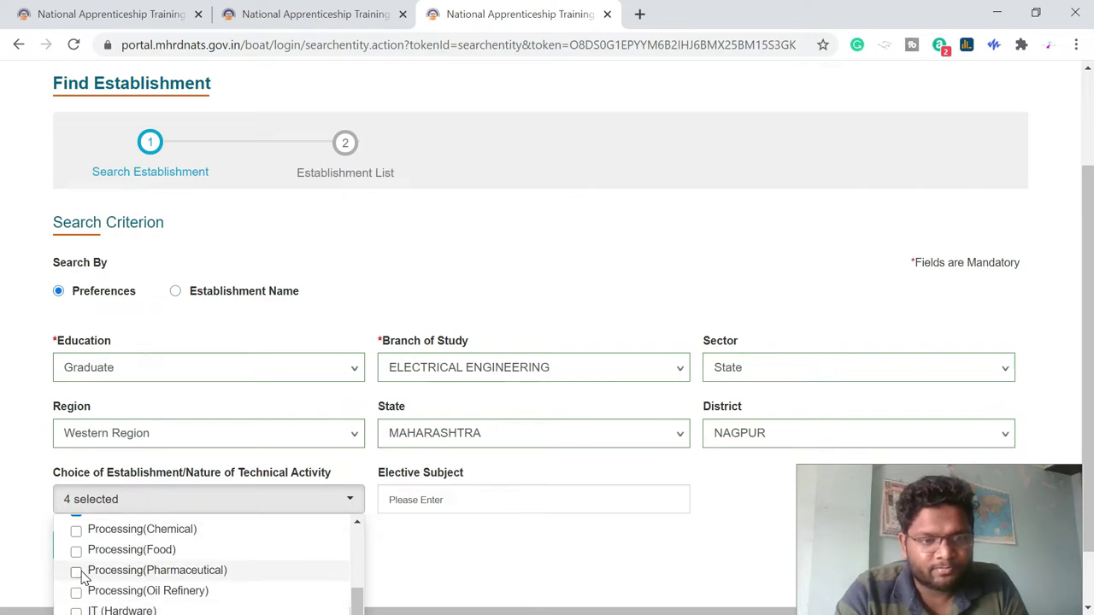
click(520, 550)
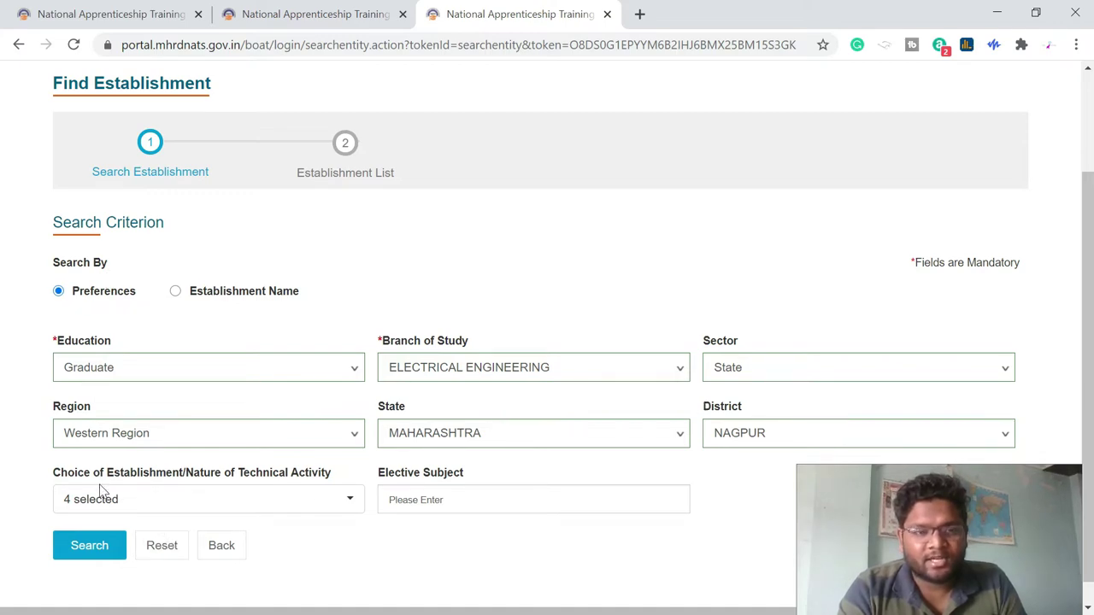
click(91, 552)
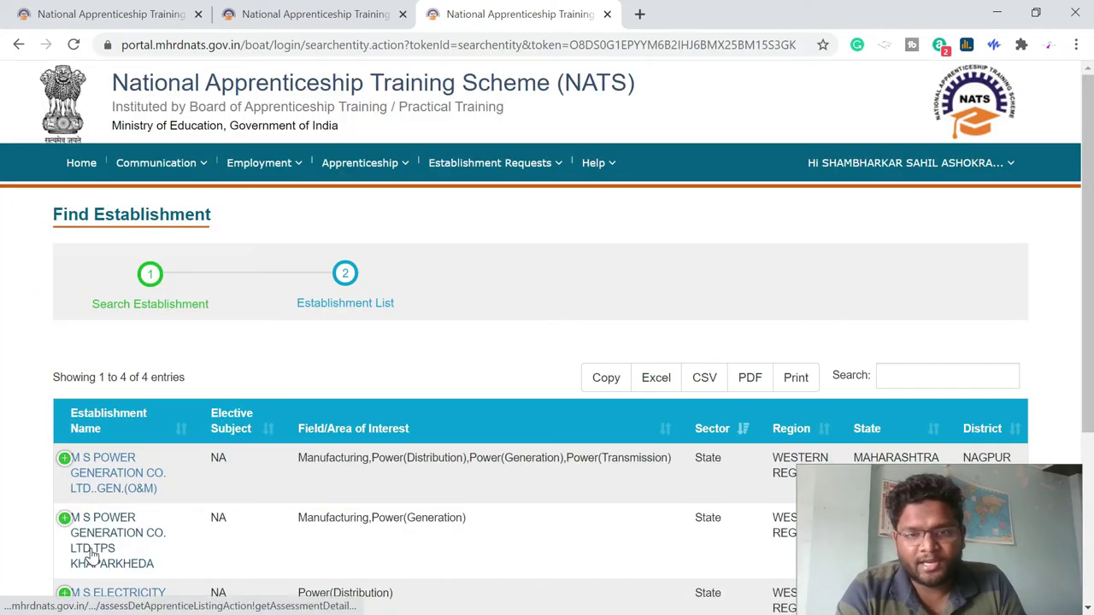
- Expand the first result and apply to the power generation establishment
scroll(368, 308, down, 2)
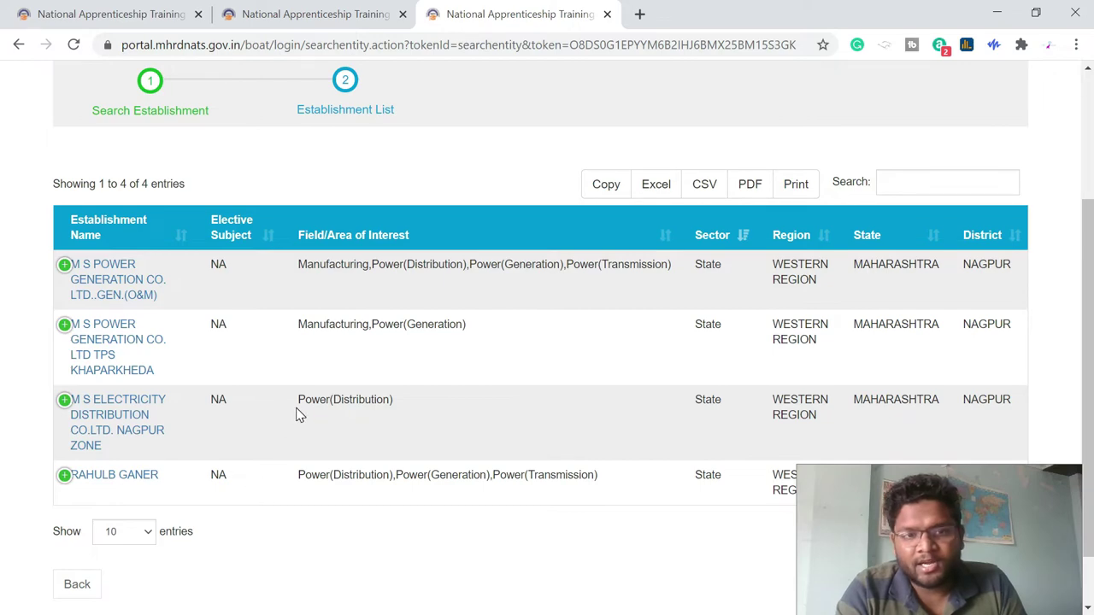
scroll(299, 414, down, 1)
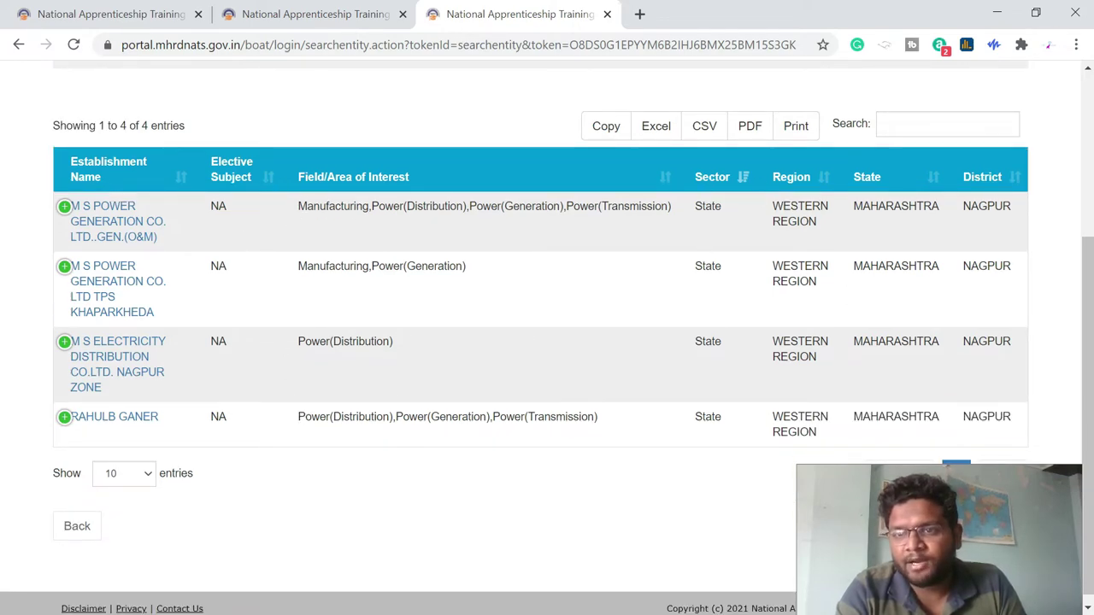
scroll(163, 351, up, 1)
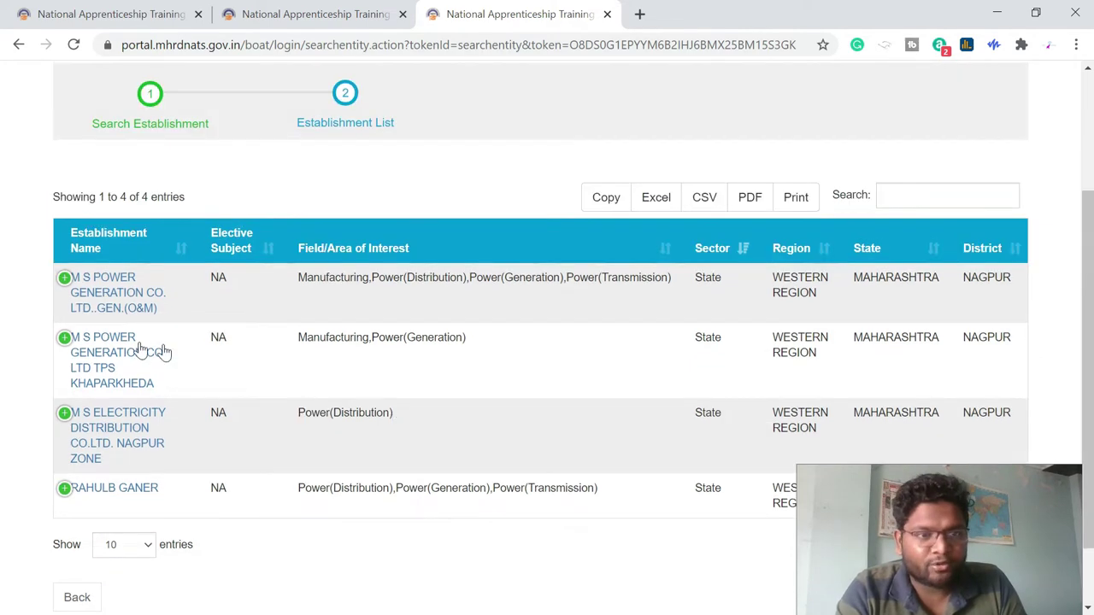
click(65, 280)
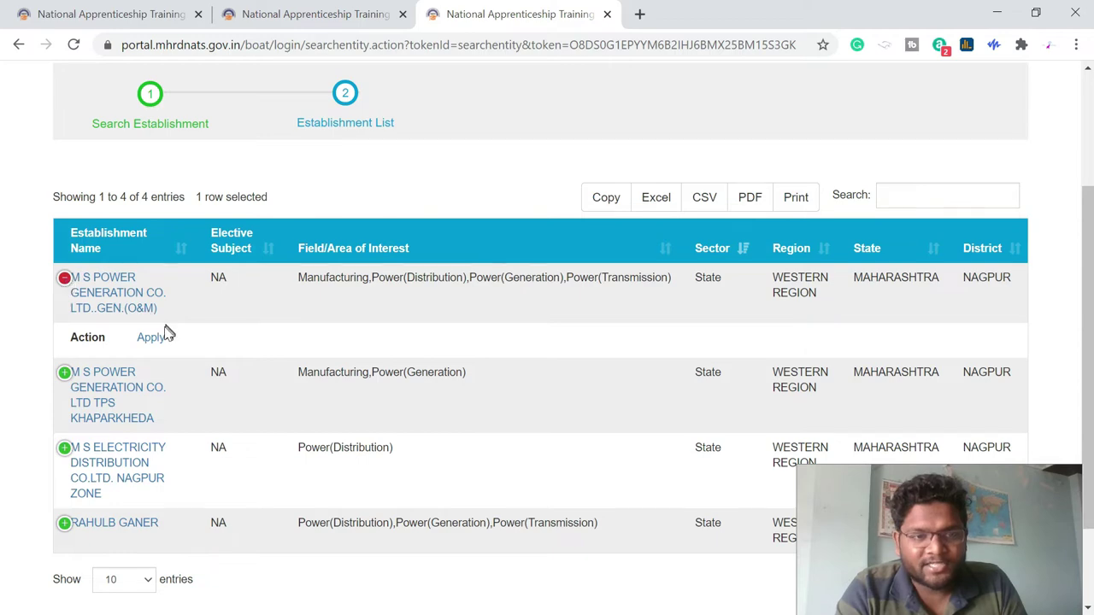
click(152, 338)
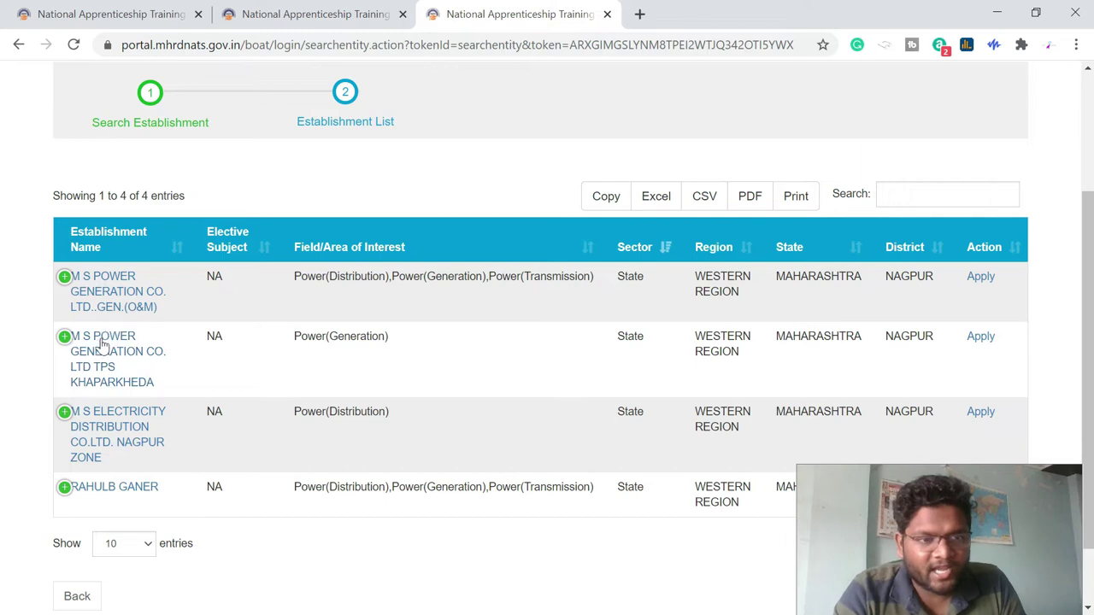
- Expand M S Electricity Distribution Co. Ltd. Nagpur Zone and apply to open its assessment details
click(65, 415)
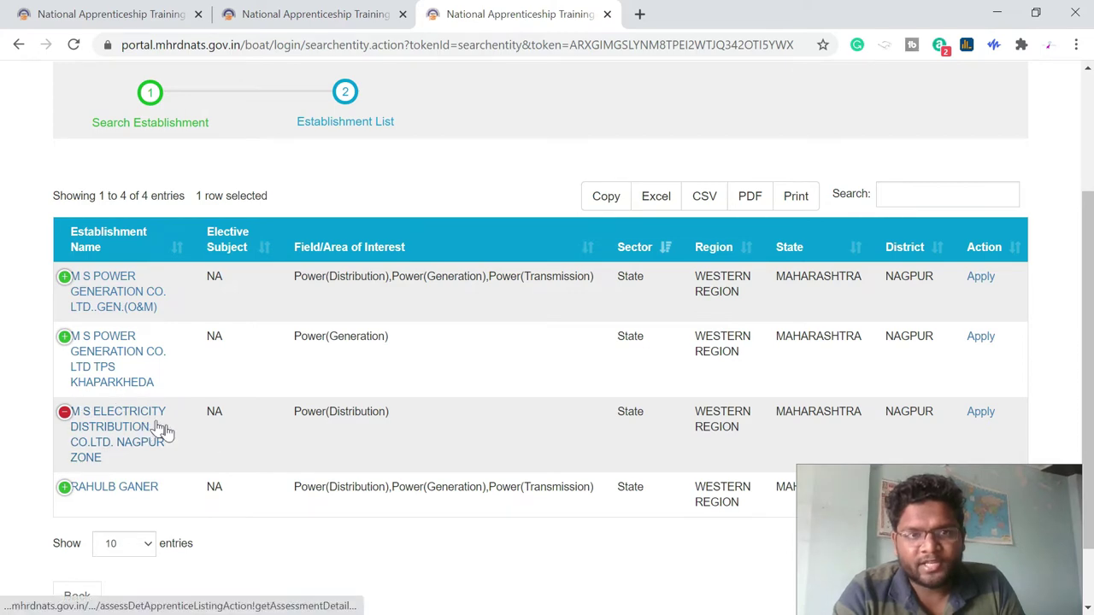
scroll(198, 454, down, 1)
scroll(198, 454, down, 1)
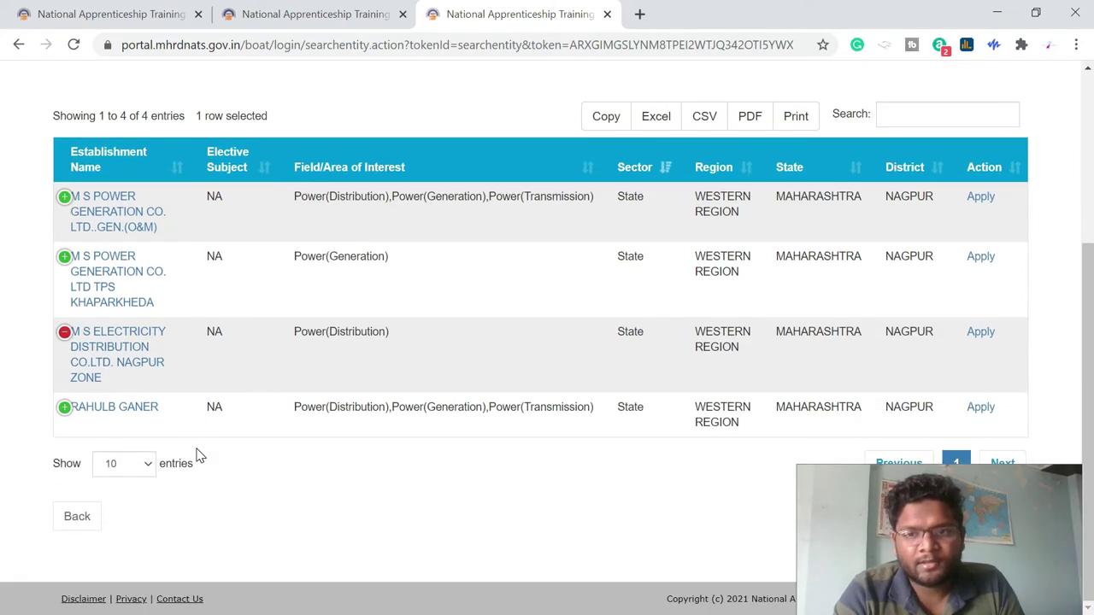
click(977, 338)
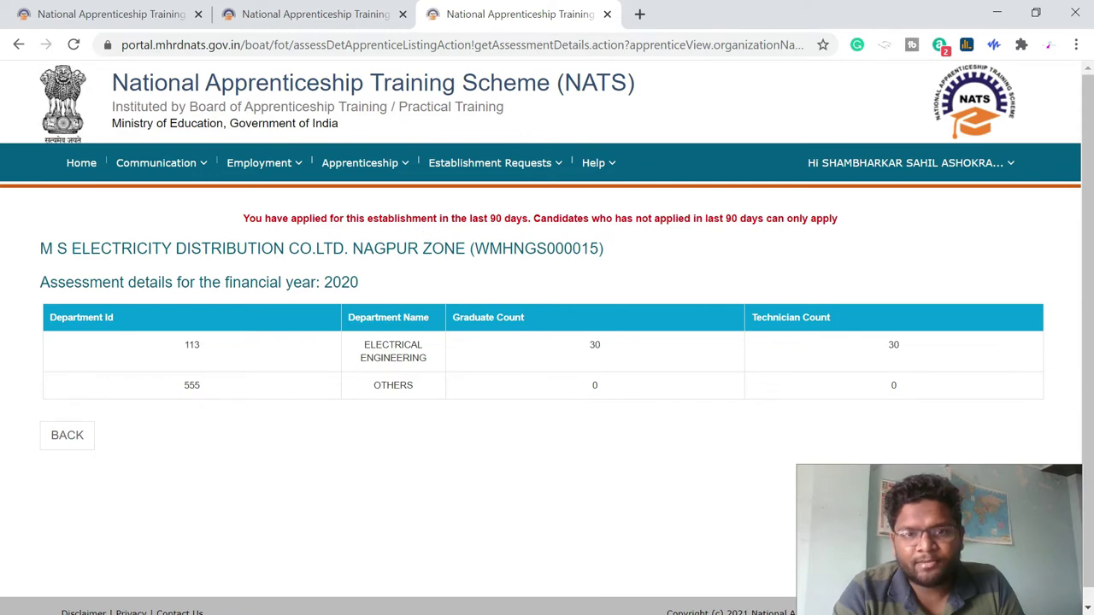
- Review the assessment details table and go back to the Find Establishment page
scroll(401, 452, down, 1)
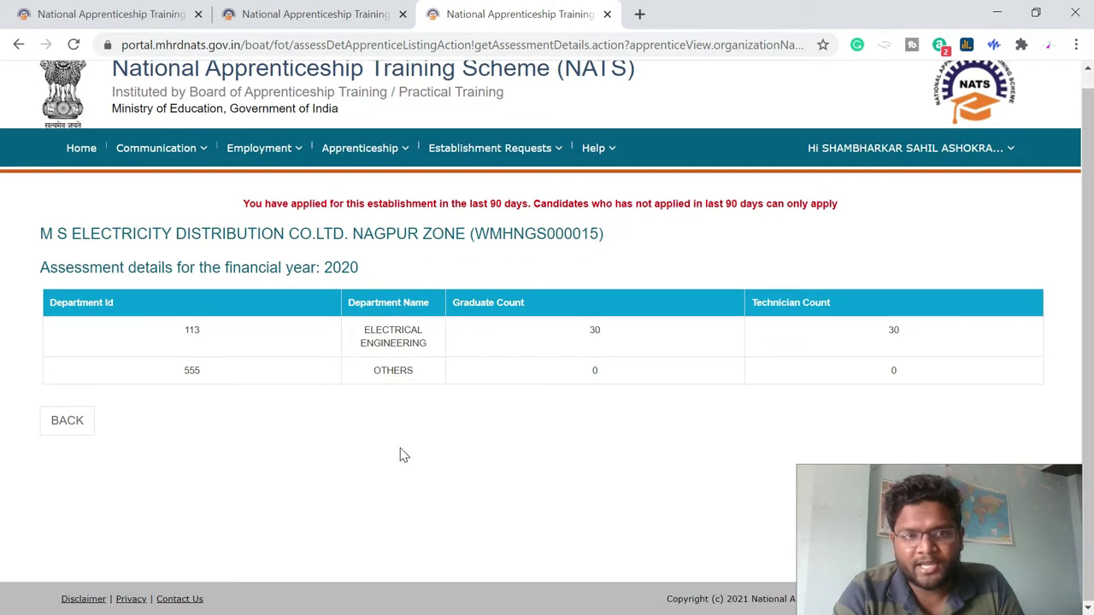
click(81, 419)
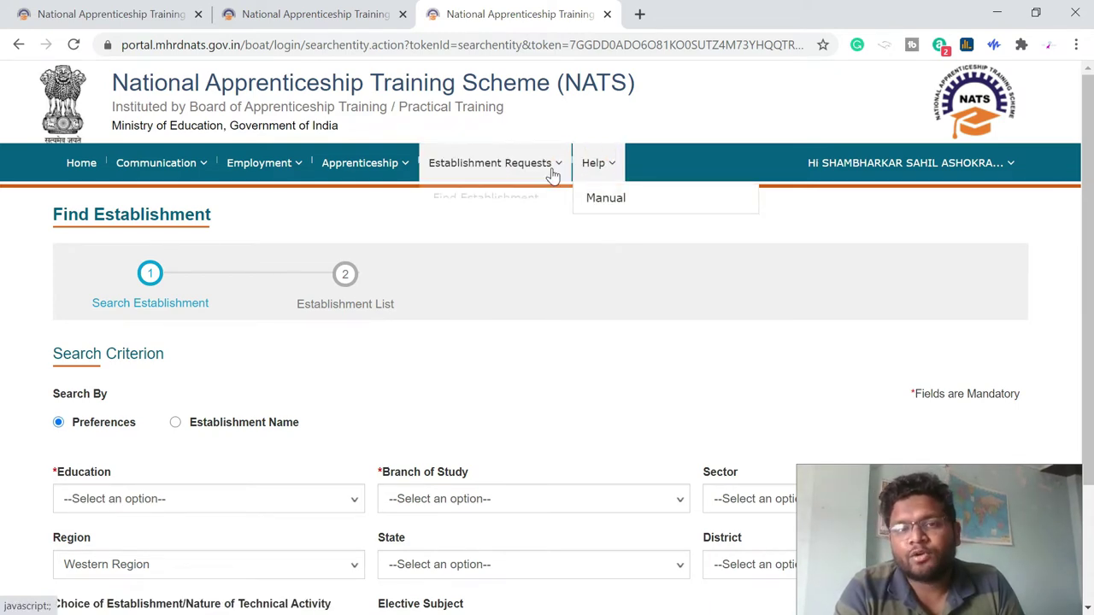
- Open Establishment Request Status and scroll through the five active pending requests
click(552, 171)
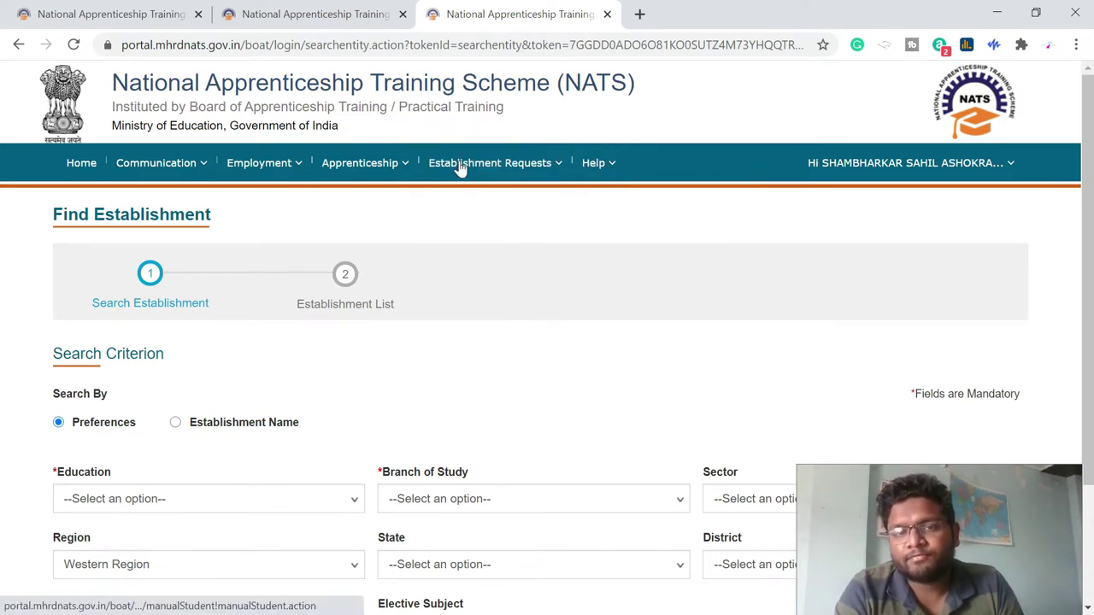
mouse_move(459, 166)
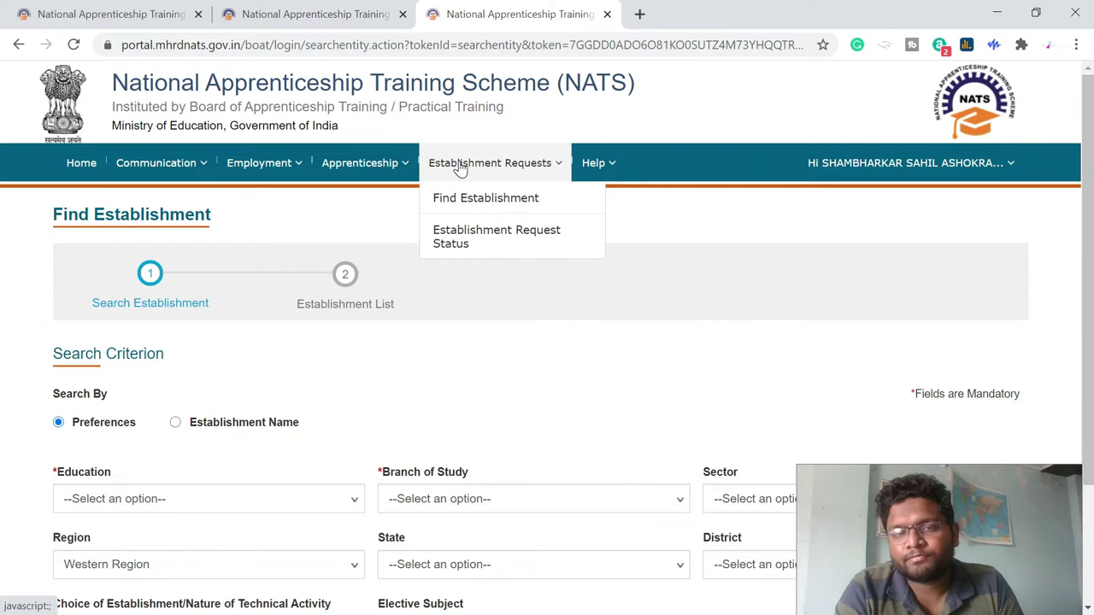
click(460, 236)
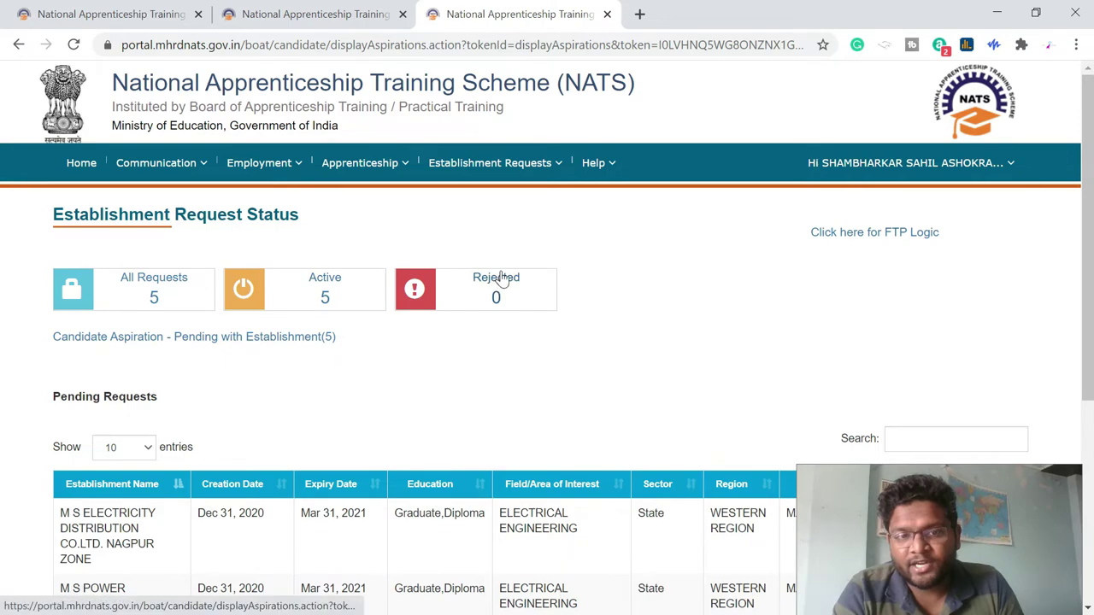
scroll(411, 374, down, 1)
scroll(410, 376, down, 1)
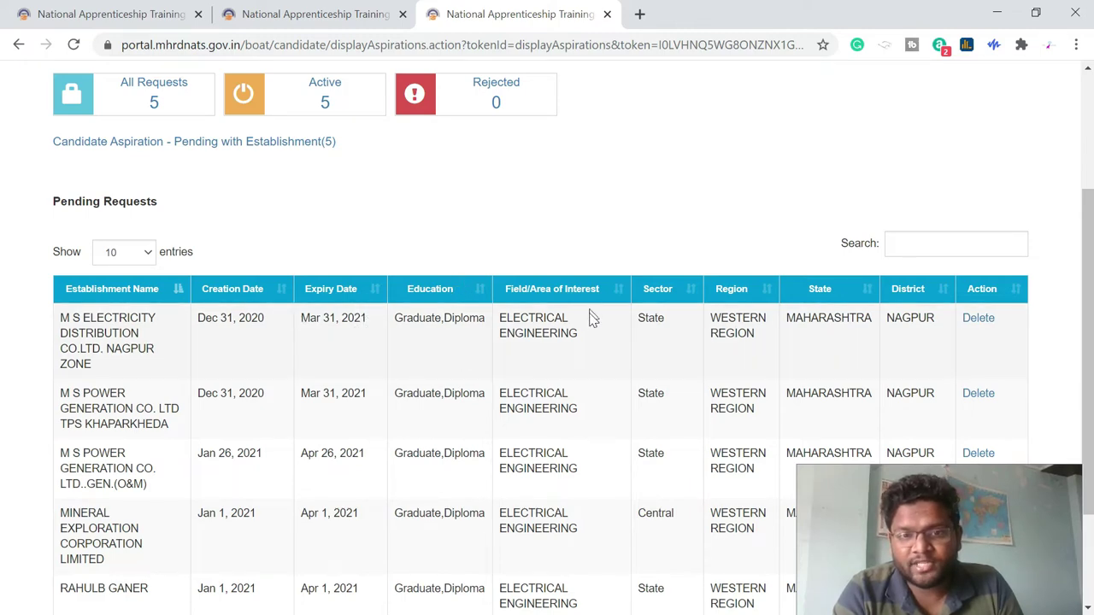
scroll(681, 355, down, 2)
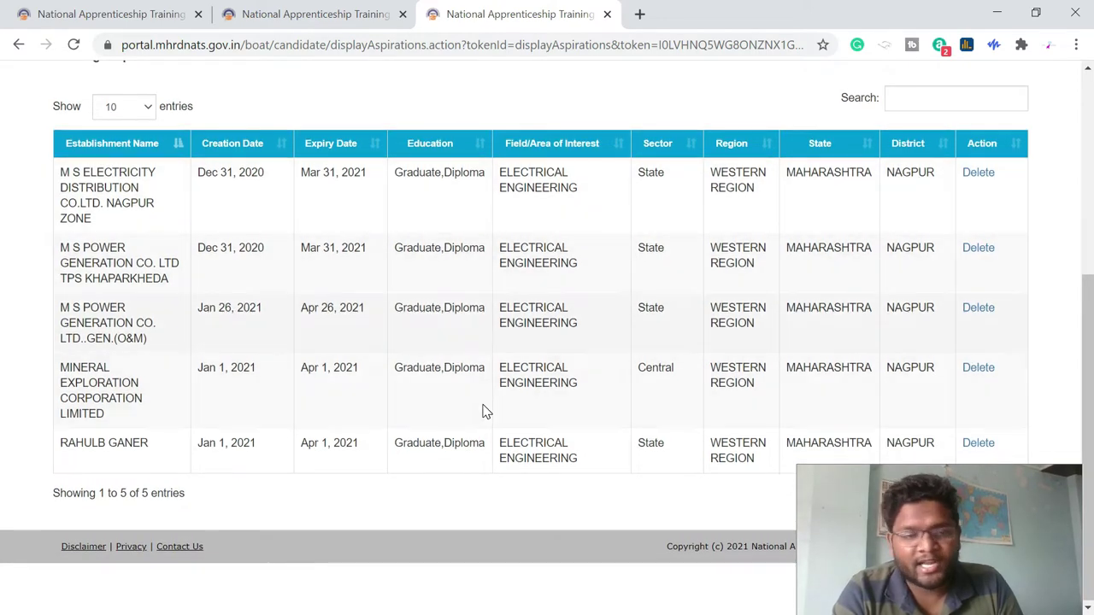
scroll(484, 411, up, 3)
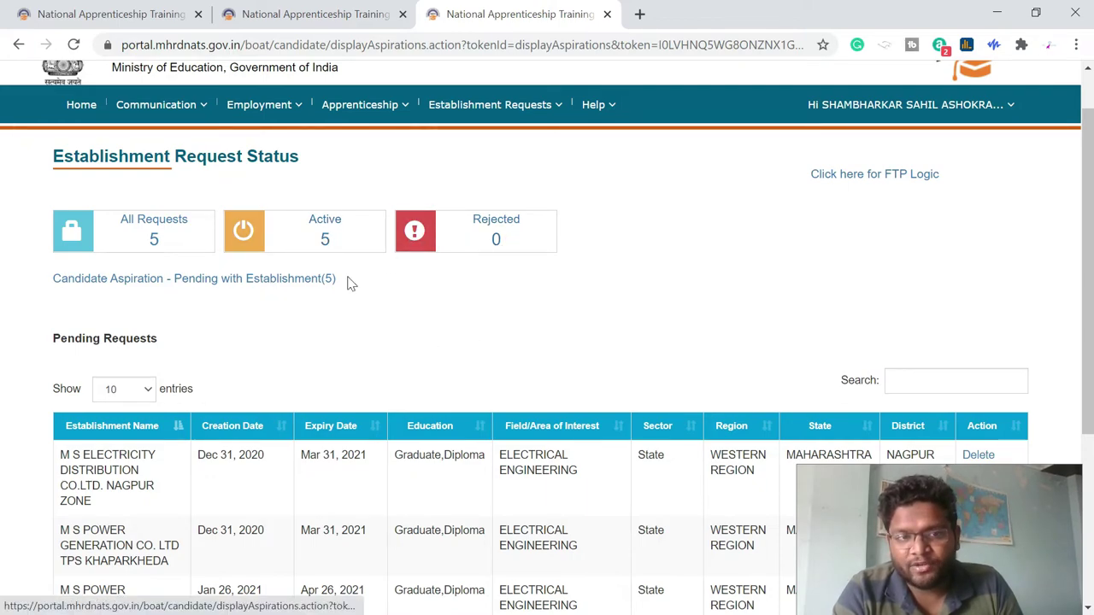
scroll(440, 288, up, 1)
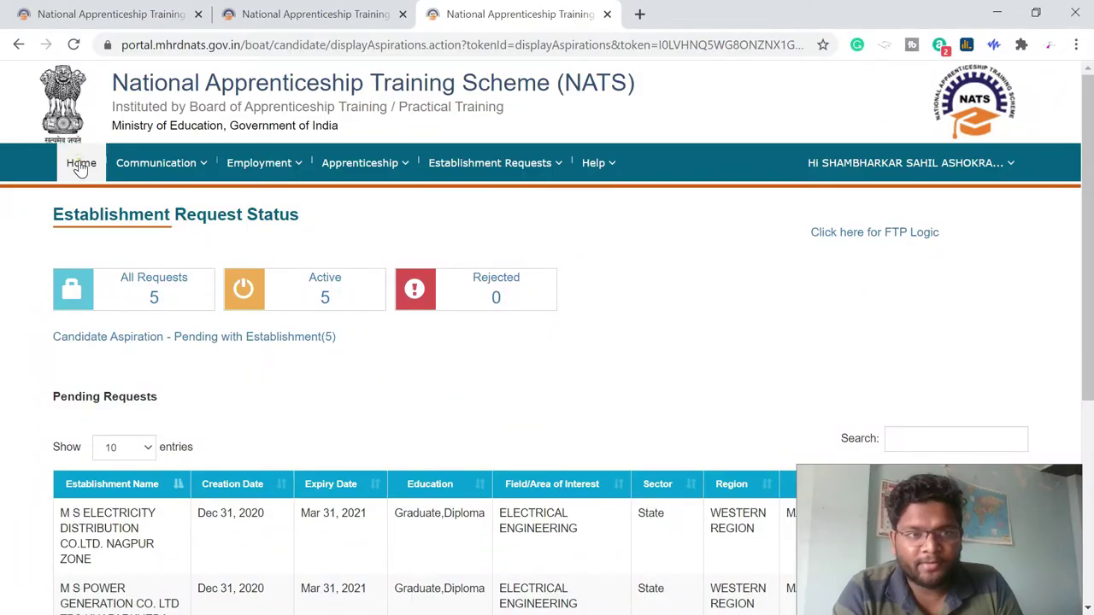
- Return to the Home dashboard and follow the Apprenticeship Mela Click Here link
click(80, 167)
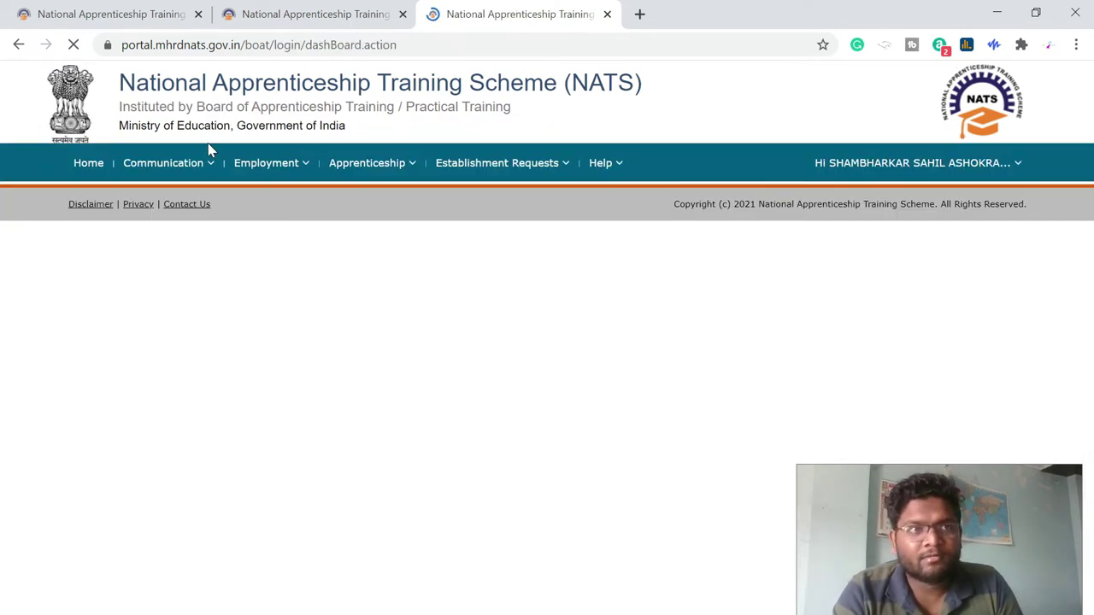
scroll(208, 150, down, 5)
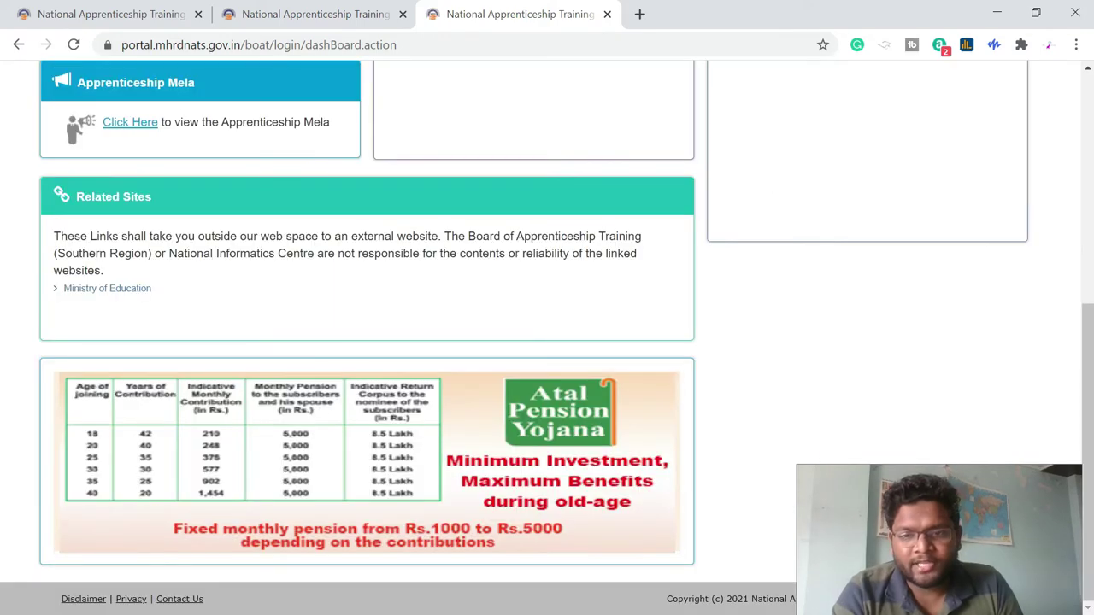
scroll(322, 205, up, 5)
mouse_move(125, 182)
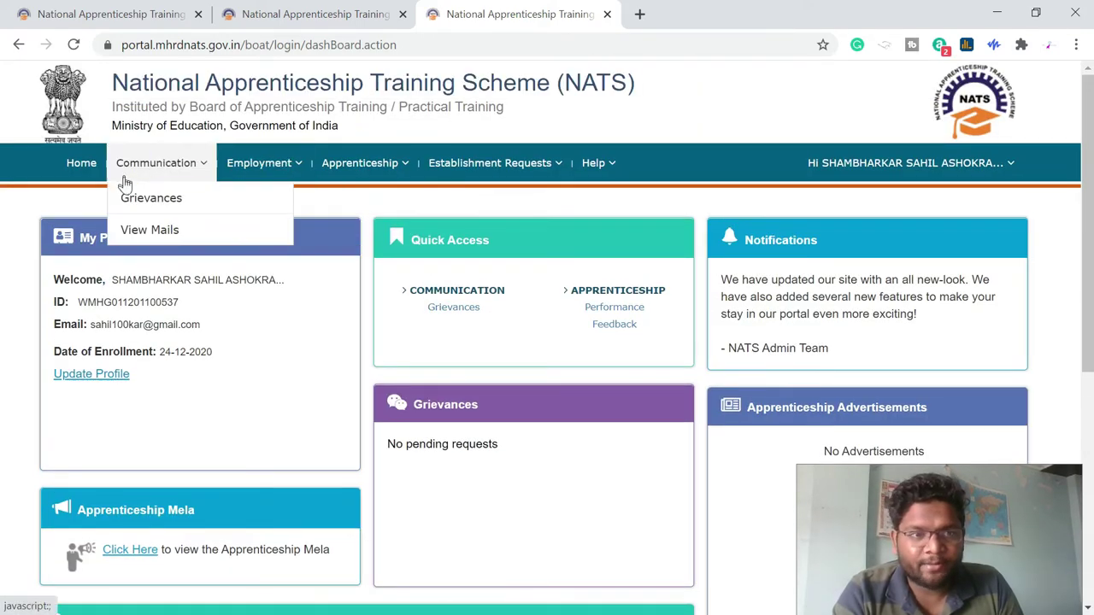
mouse_move(442, 171)
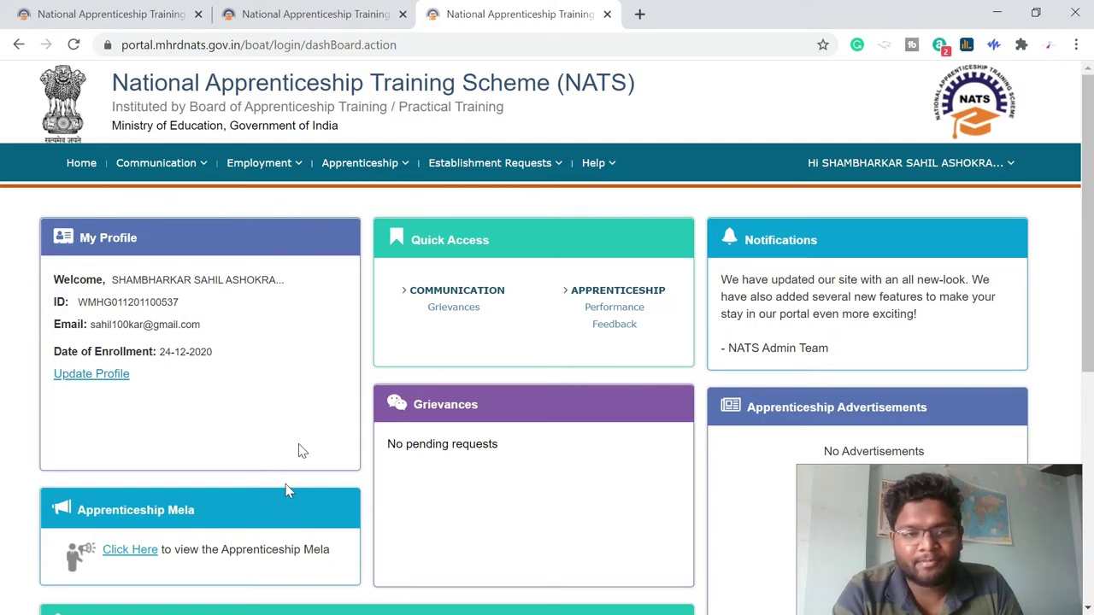
scroll(256, 513, down, 1)
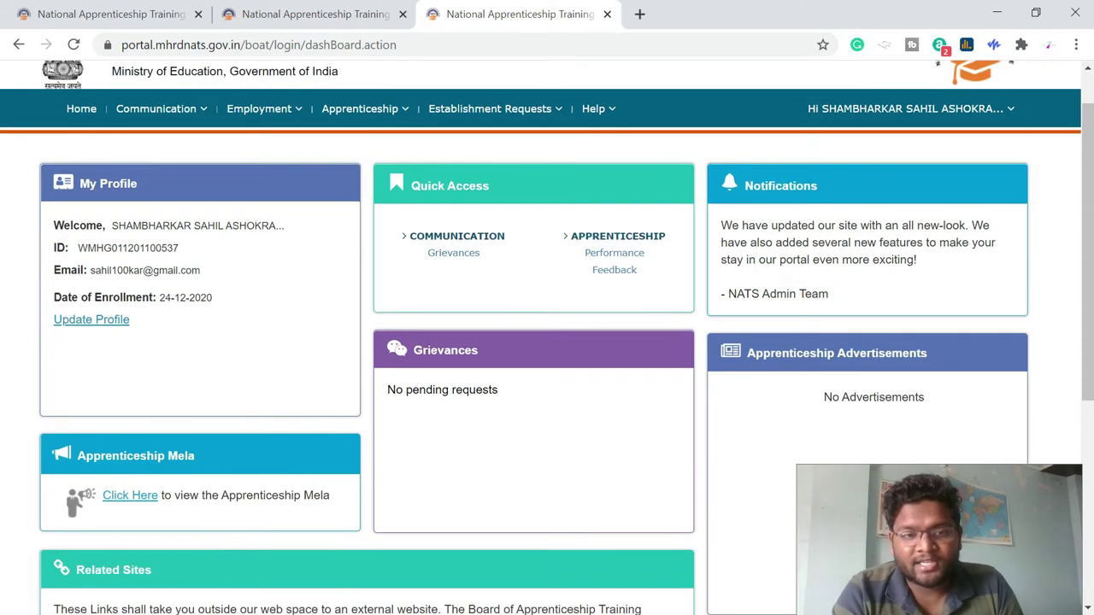
click(147, 500)
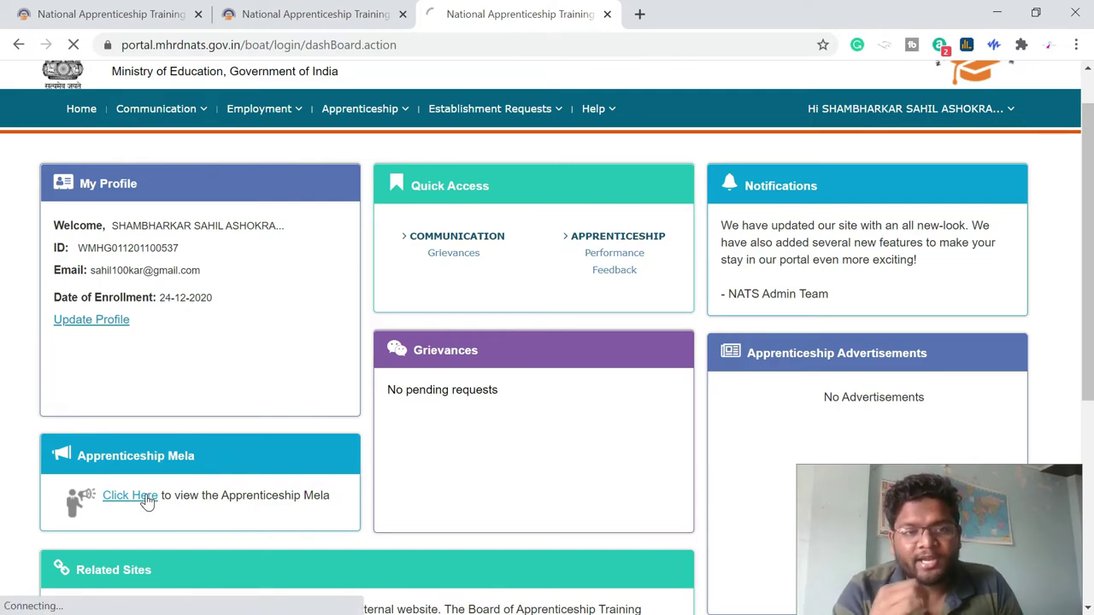